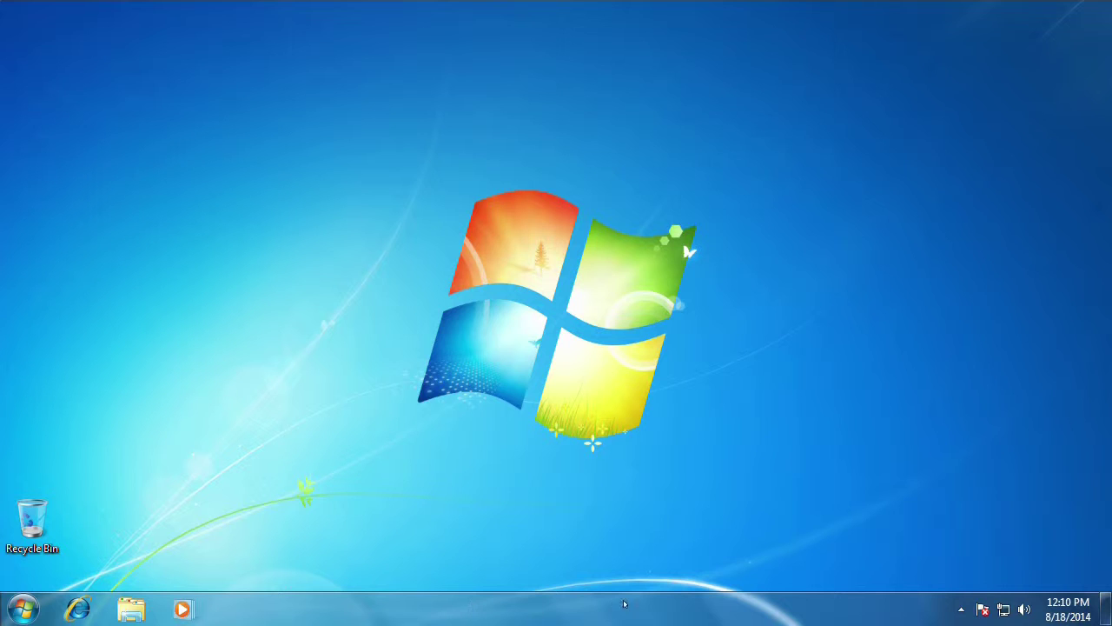
pyautogui.click(24, 608)
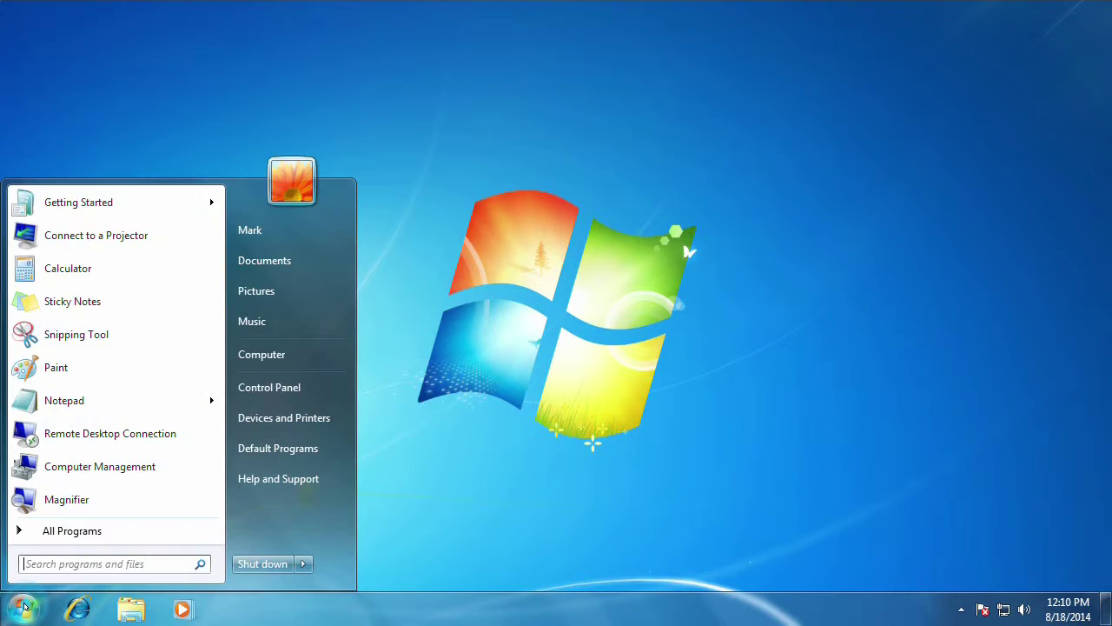
pyautogui.click(24, 608)
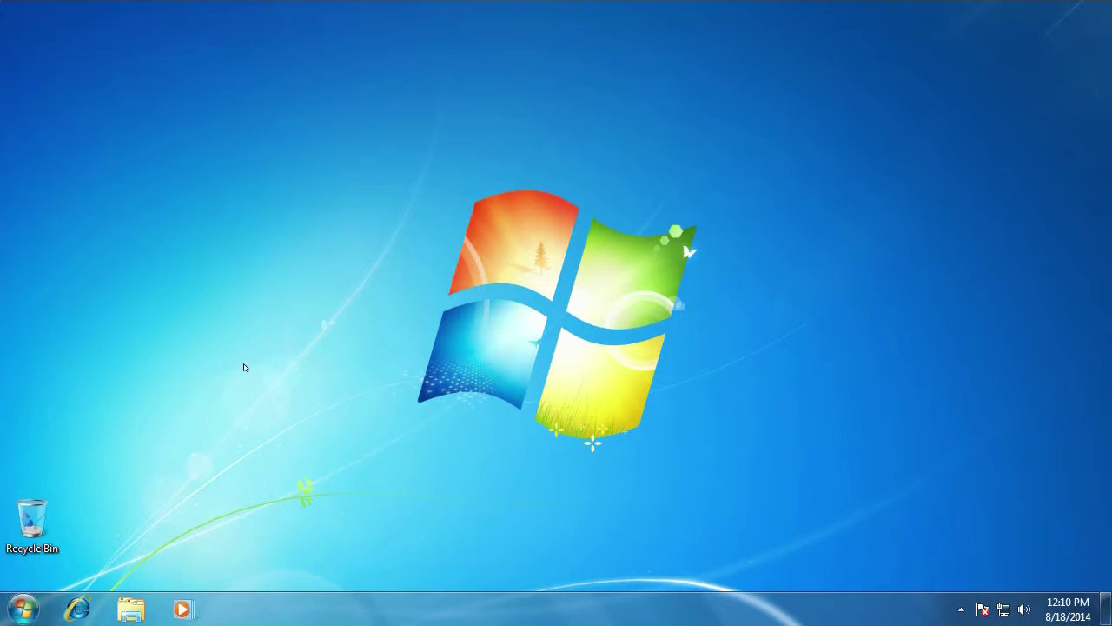
# - View the contents of the Recycle Bin and close its window
pyautogui.doubleClick(38, 519)
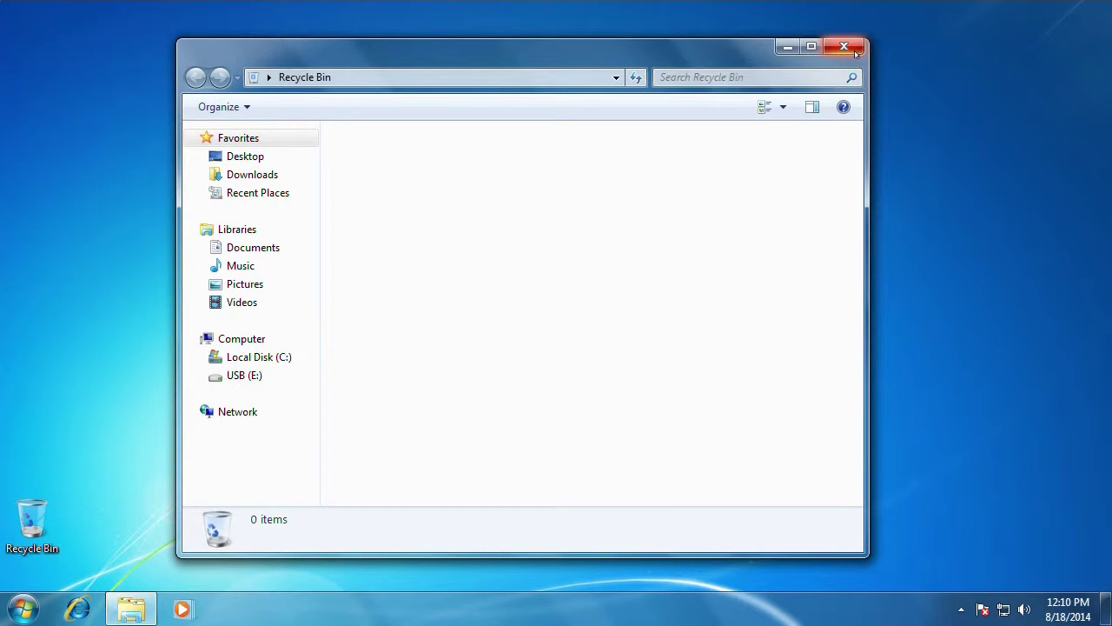
pyautogui.click(854, 51)
pyautogui.rightClick(27, 508)
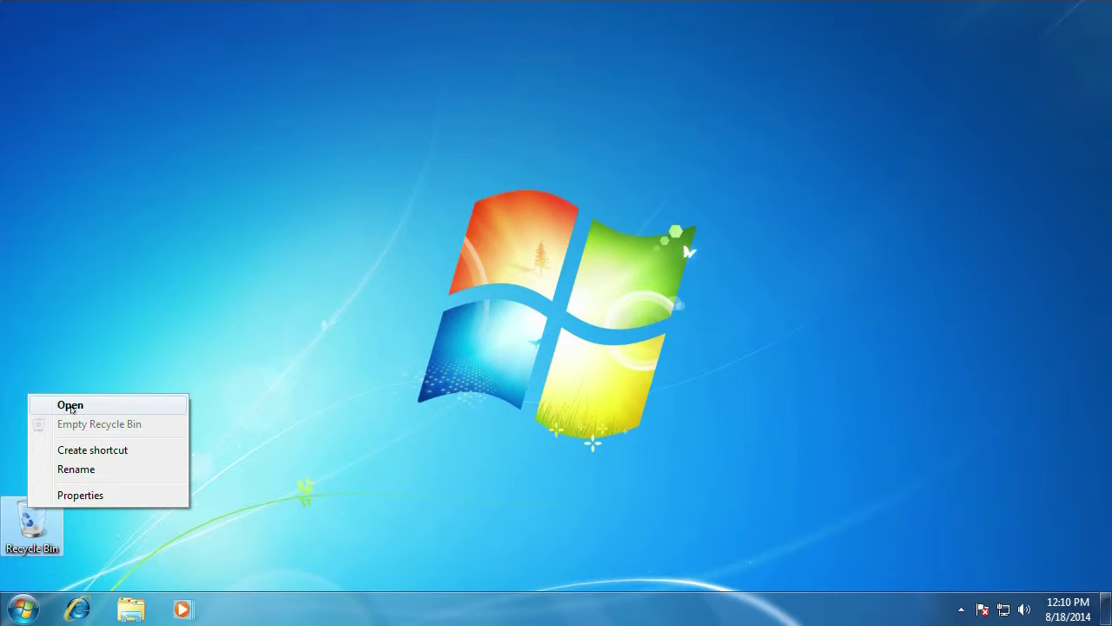
pyautogui.click(135, 293)
pyautogui.doubleClick(31, 521)
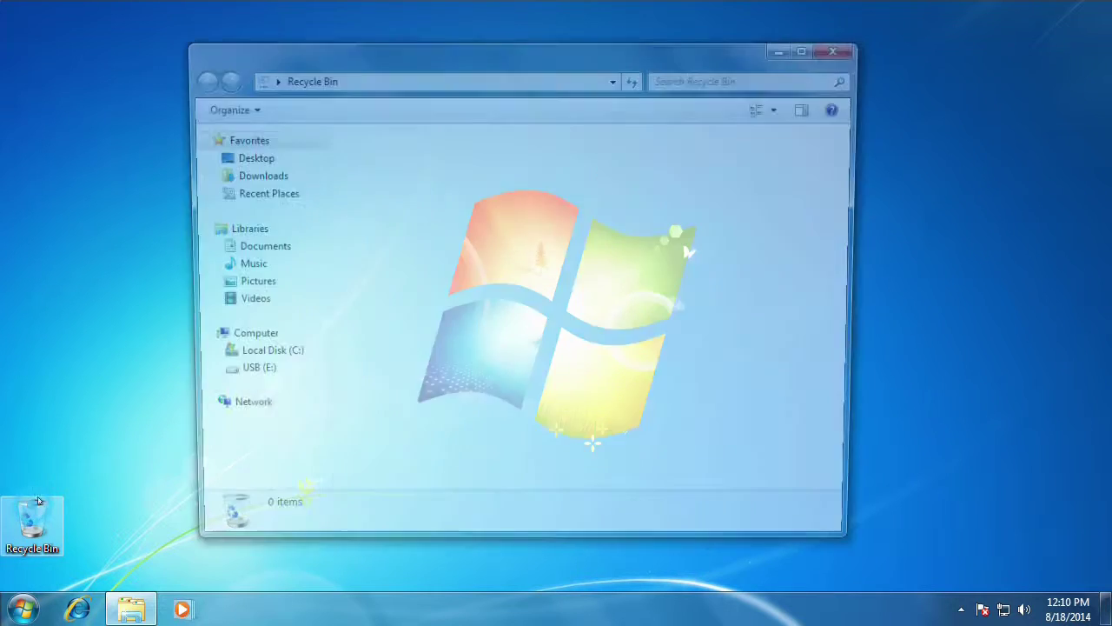
pyautogui.click(843, 46)
# - Set the Recycle Bin properties for Local Disk (C:) to remove files immediately when deleted instead of moving them to the bin
pyautogui.rightClick(35, 511)
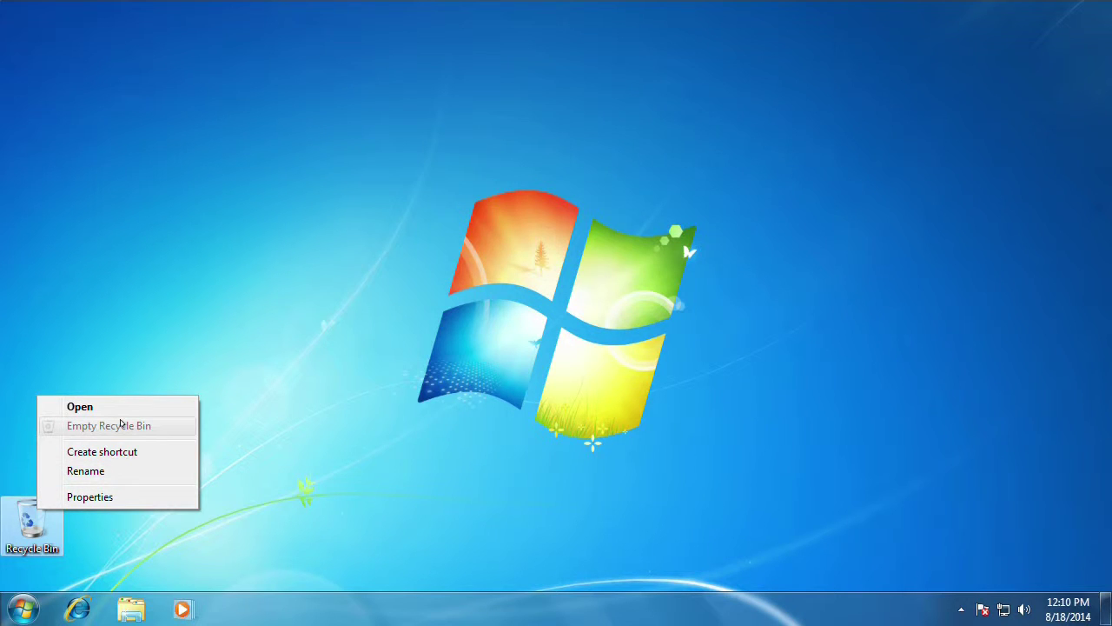
pyautogui.rightClick(30, 517)
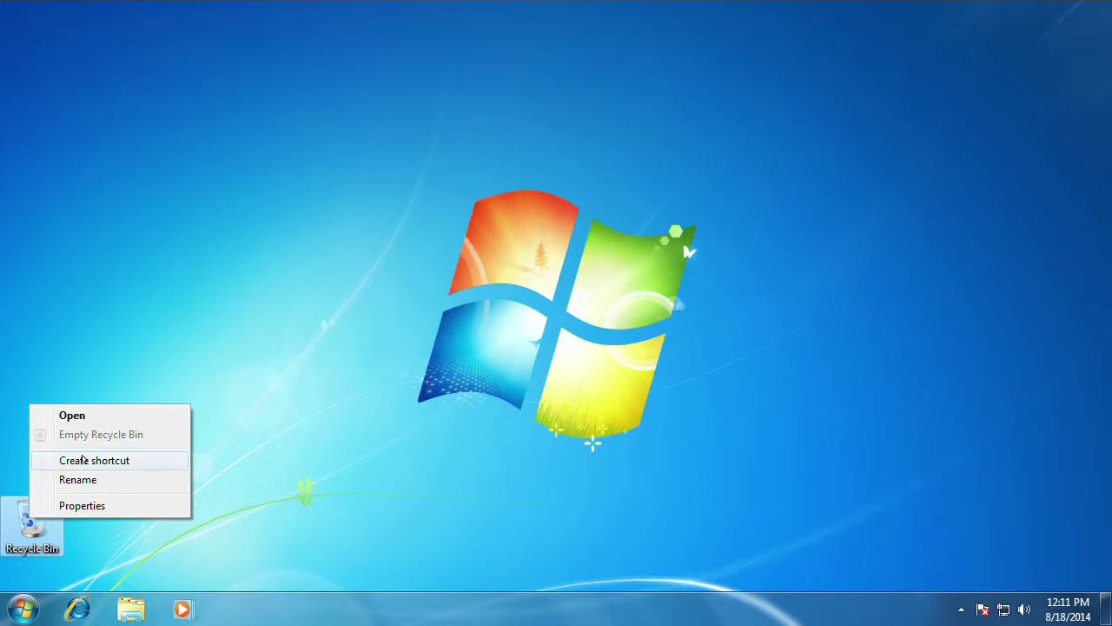
pyautogui.click(75, 502)
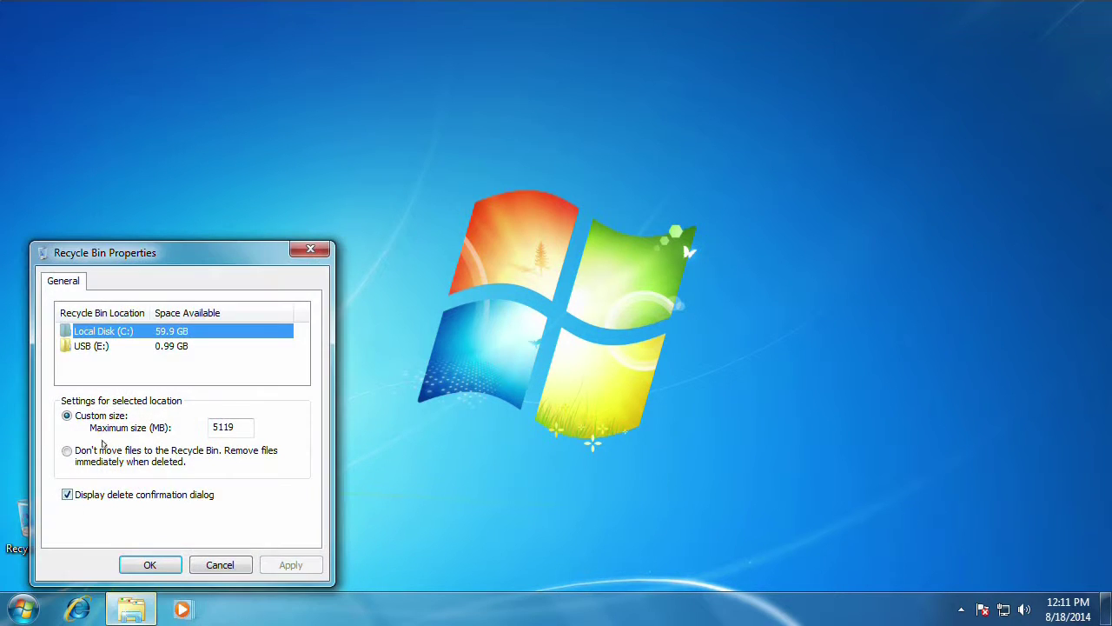
pyautogui.moveTo(158, 263); pyautogui.dragTo(313, 113)
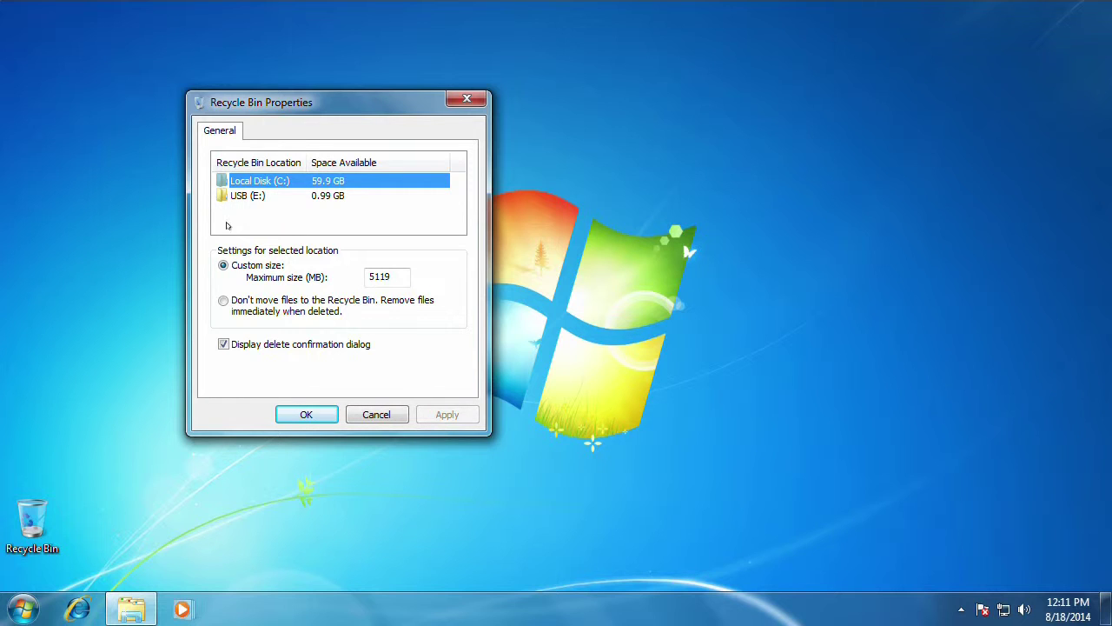
pyautogui.doubleClick(382, 276)
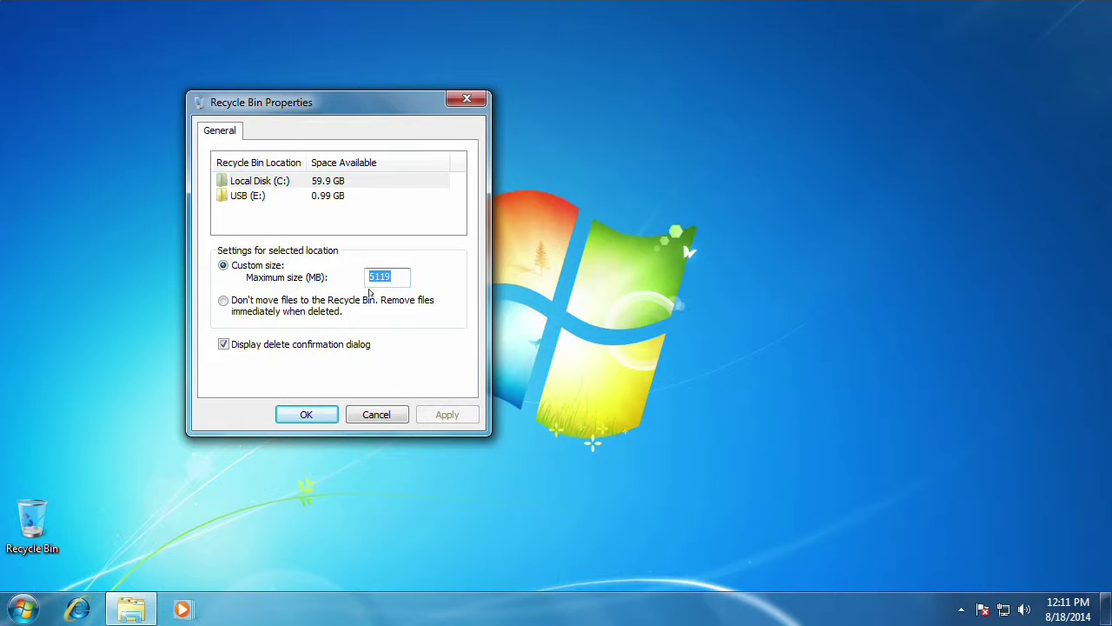
pyautogui.click(224, 301)
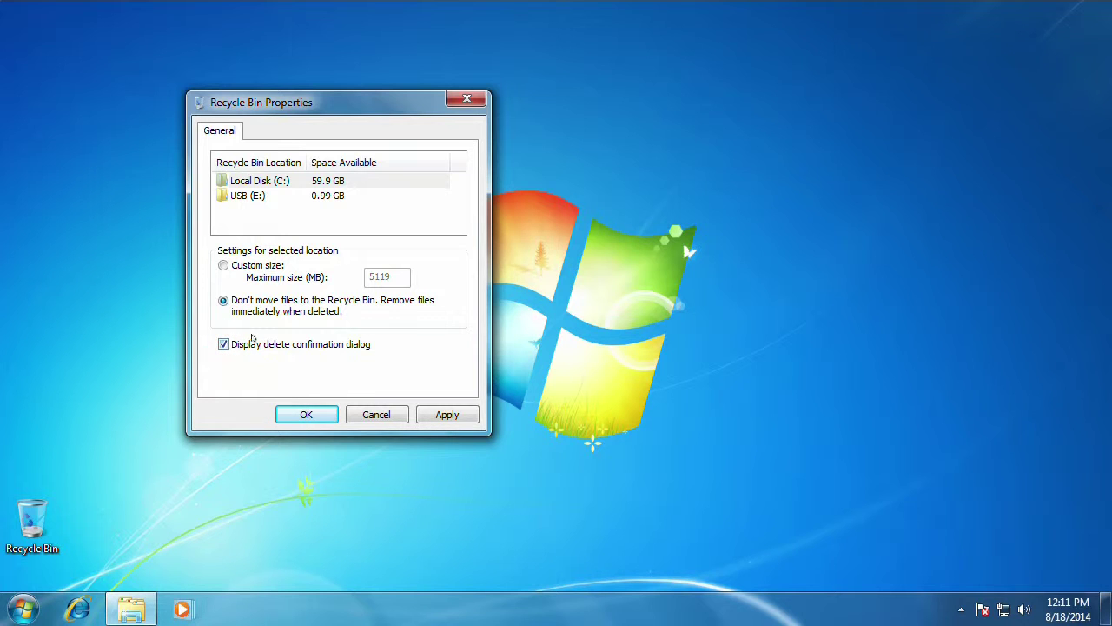
pyautogui.click(335, 409)
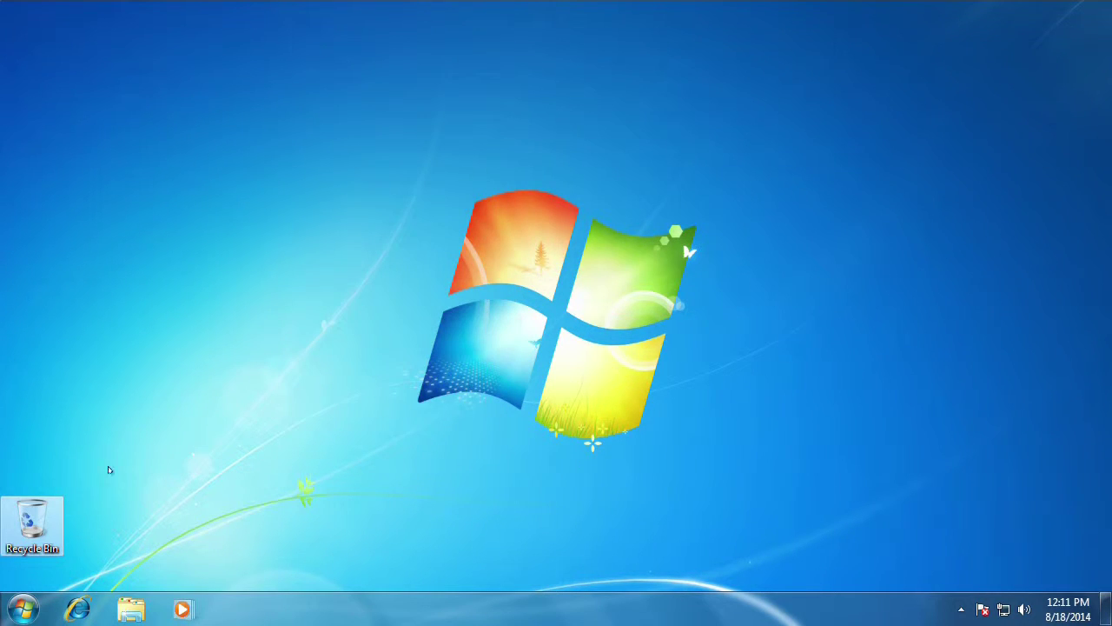
pyautogui.moveTo(51, 513); pyautogui.dragTo(10, 542)
pyautogui.click(276, 318)
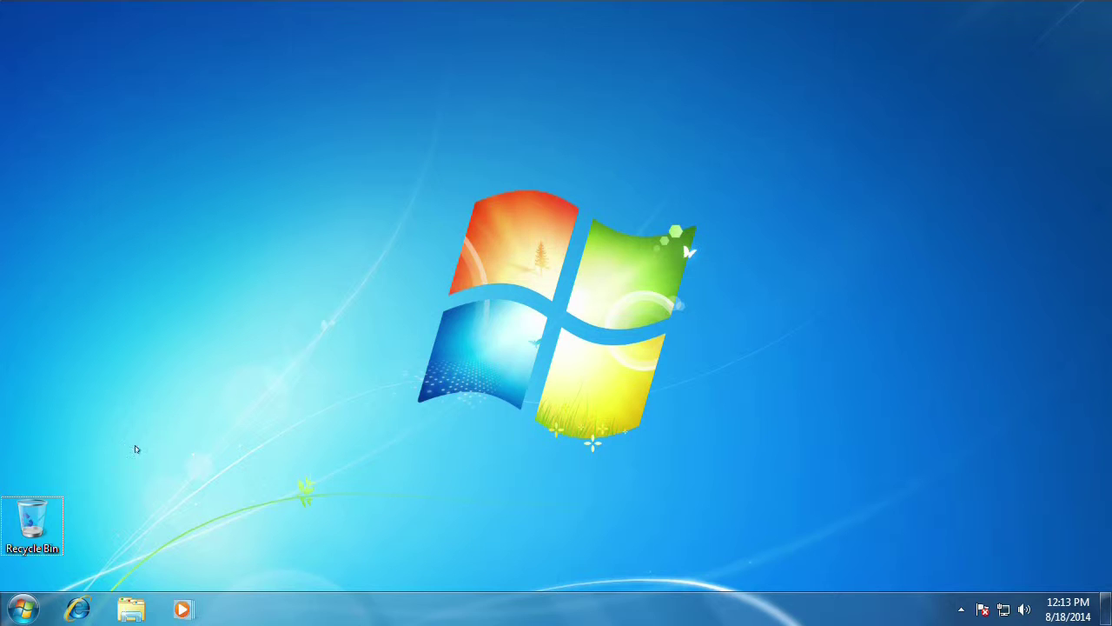
# - Try the large and the small icon size for the desktop icons
pyautogui.rightClick(215, 243)
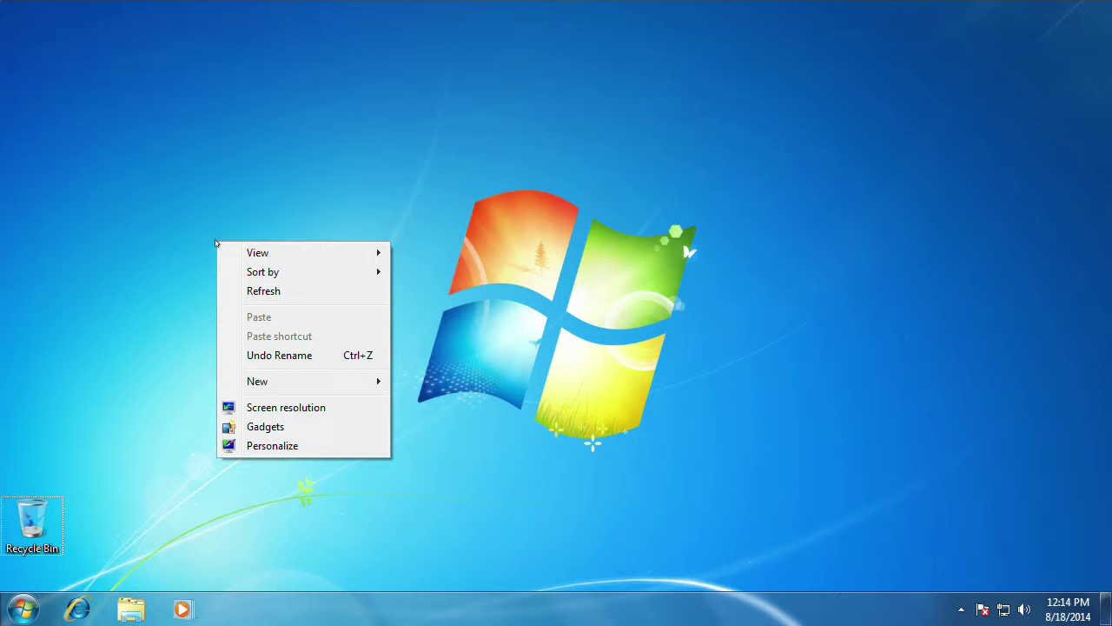
pyautogui.moveTo(250, 251)
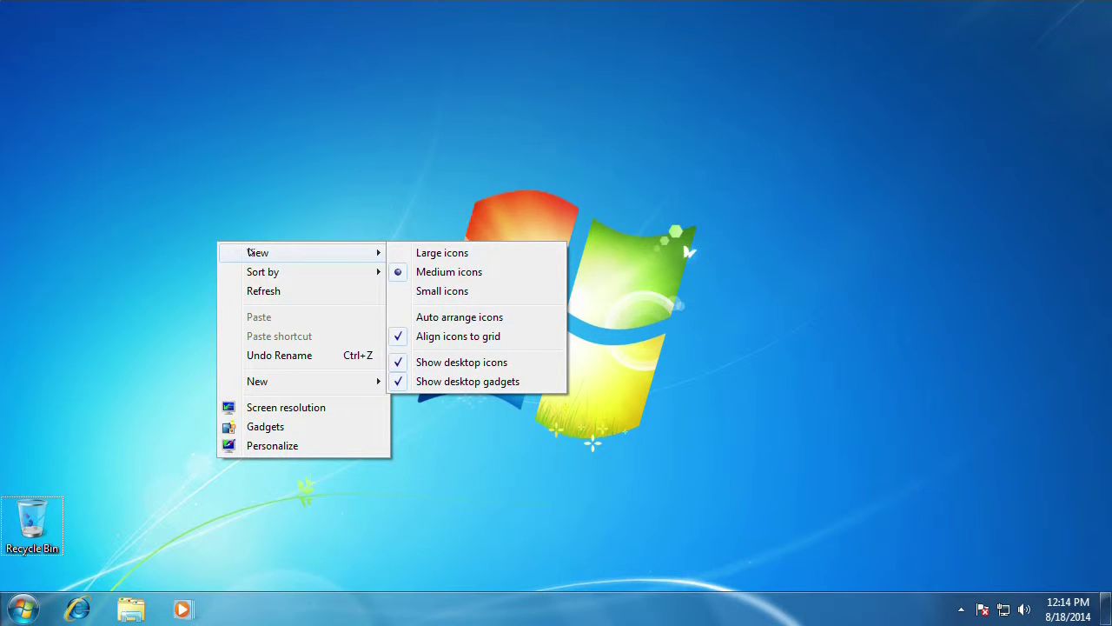
pyautogui.click(423, 253)
pyautogui.rightClick(295, 232)
pyautogui.moveTo(345, 246)
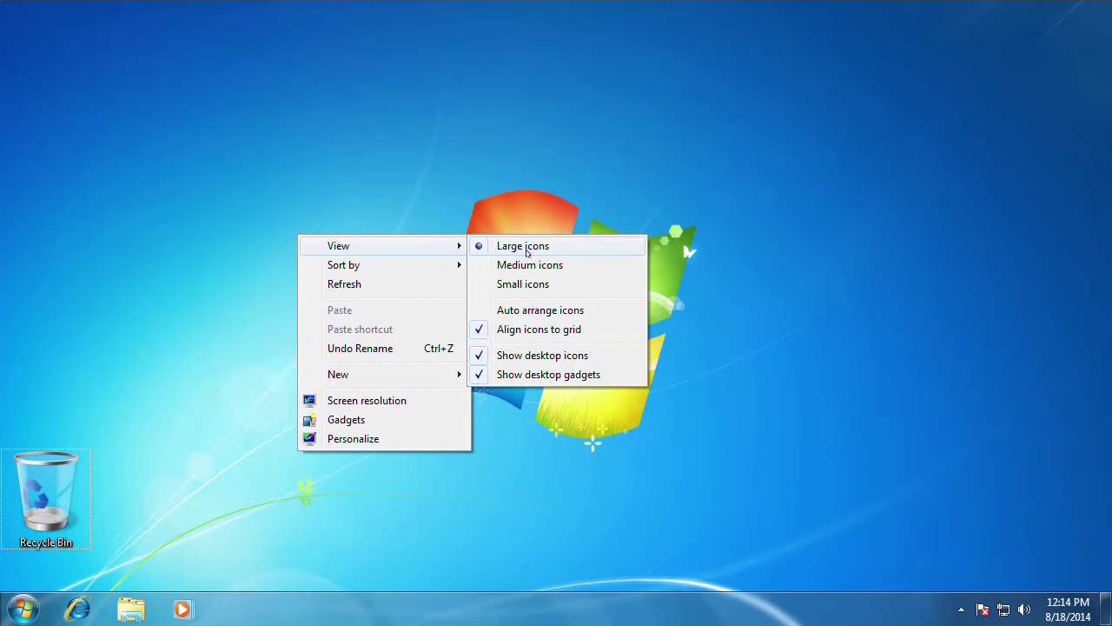
pyautogui.click(526, 283)
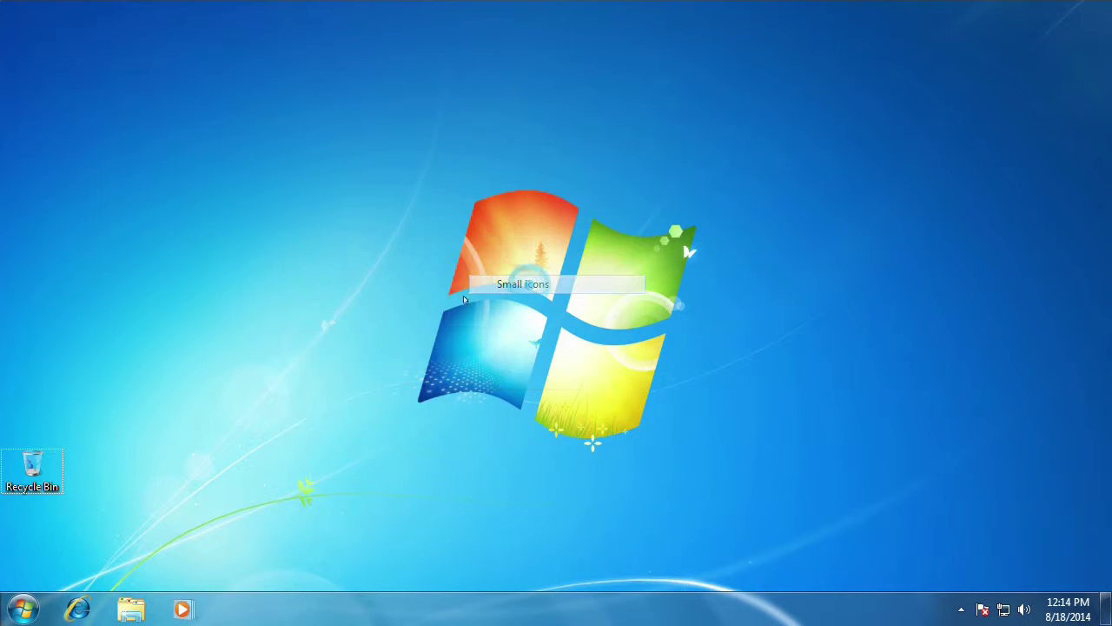
# - Return the desktop icons to medium size
pyautogui.rightClick(235, 325)
pyautogui.moveTo(285, 339)
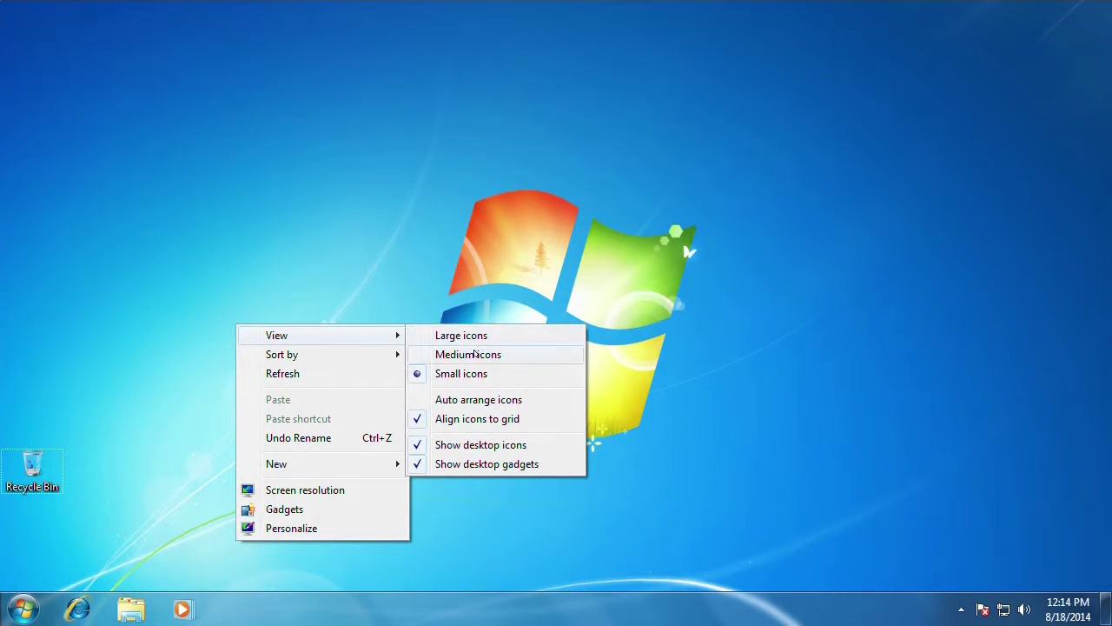
pyautogui.click(472, 354)
# - Refresh the desktop
pyautogui.rightClick(309, 290)
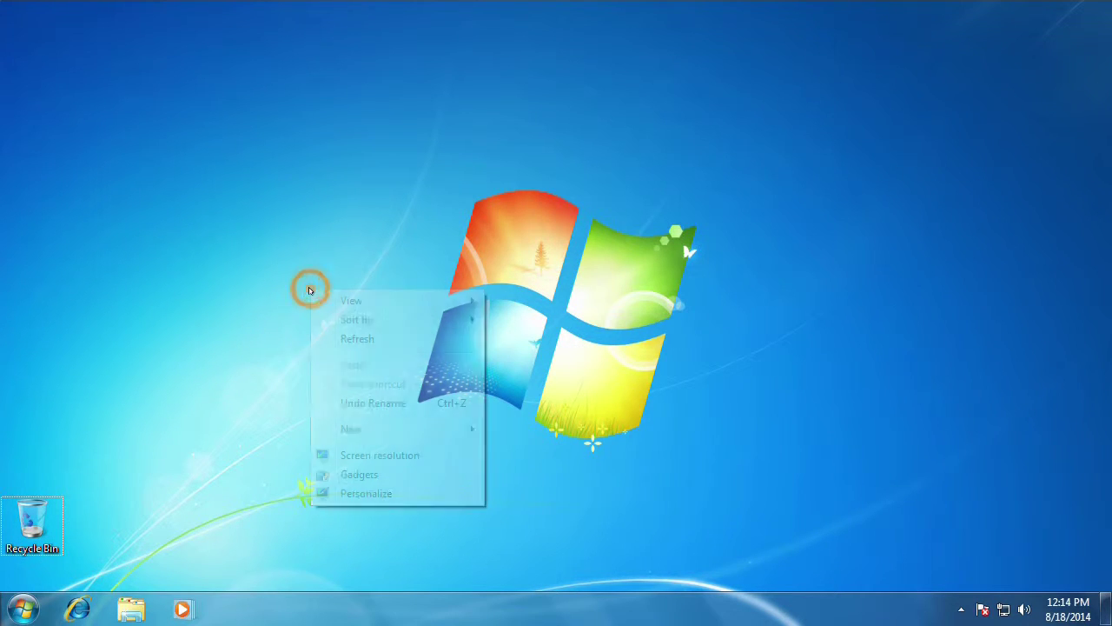
pyautogui.moveTo(375, 324)
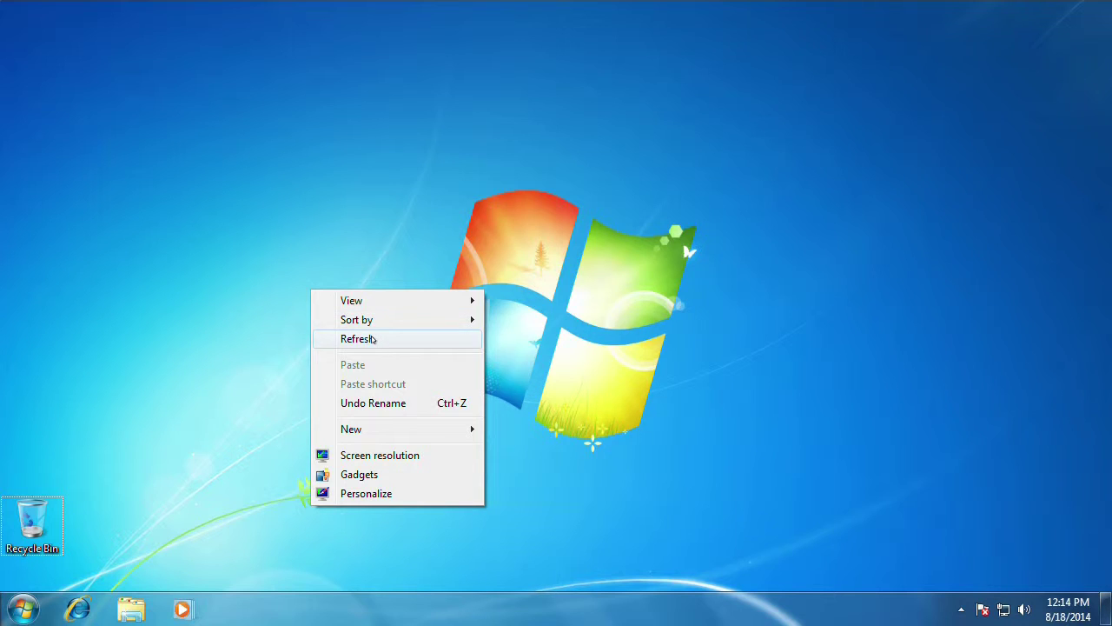
pyautogui.click(374, 339)
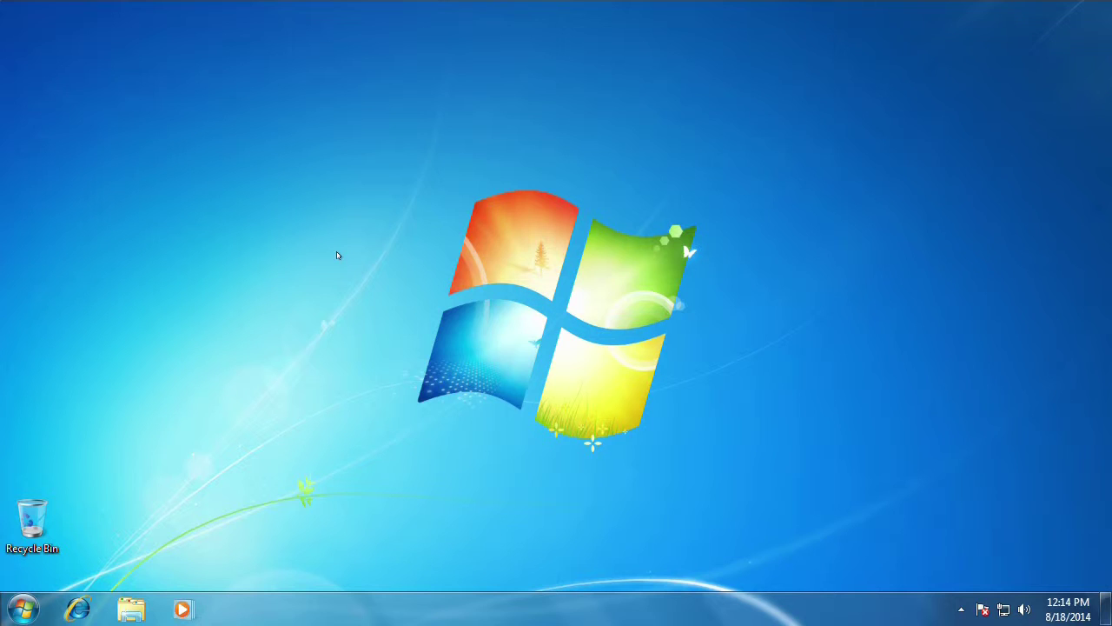
# - Examine the screen resolution settings, identifying the monitor and checking the list of displays, and leave without changes
pyautogui.rightClick(338, 254)
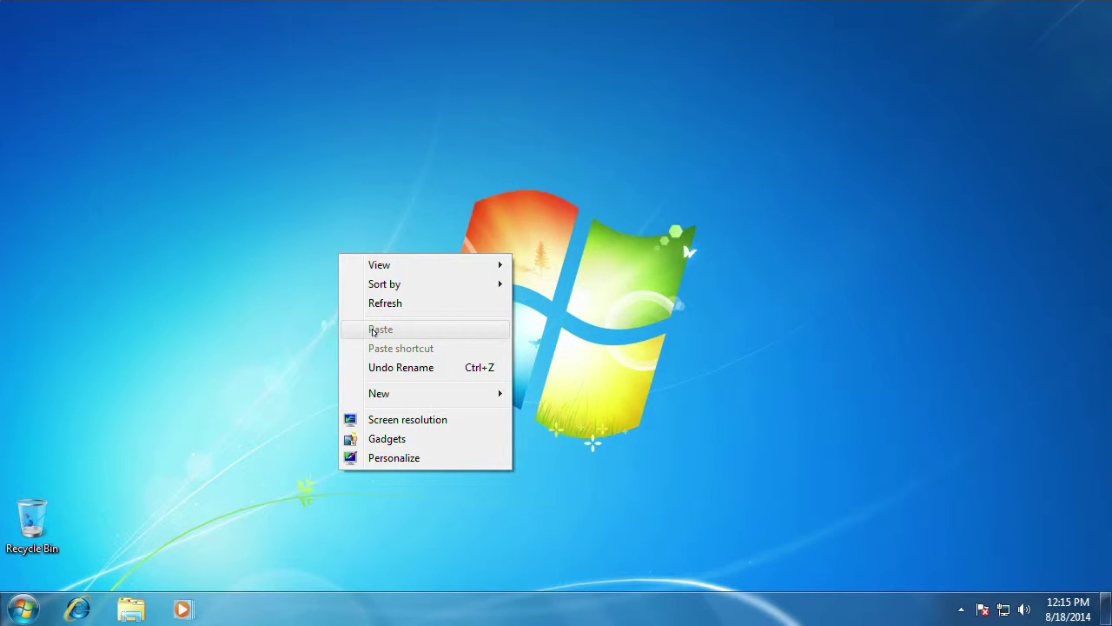
pyautogui.moveTo(381, 396)
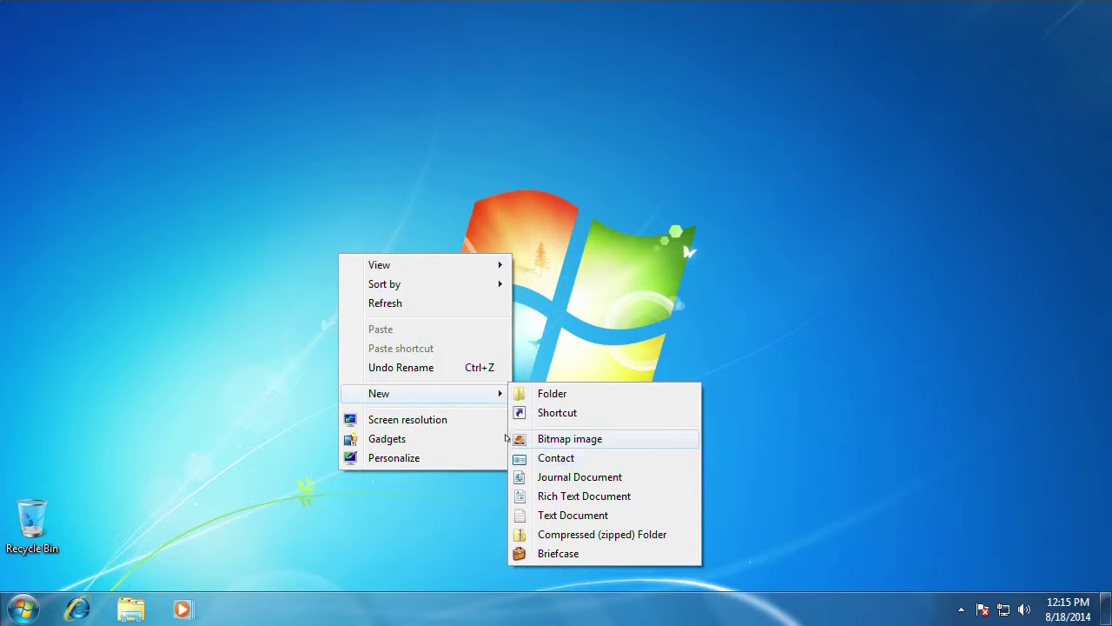
pyautogui.click(420, 420)
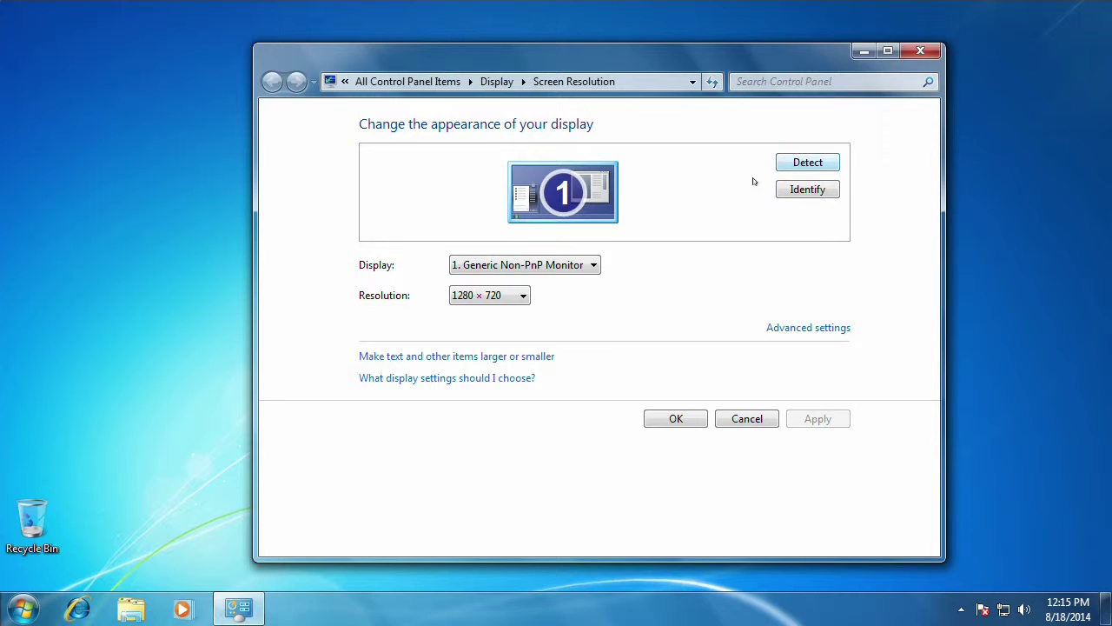
pyautogui.click(799, 189)
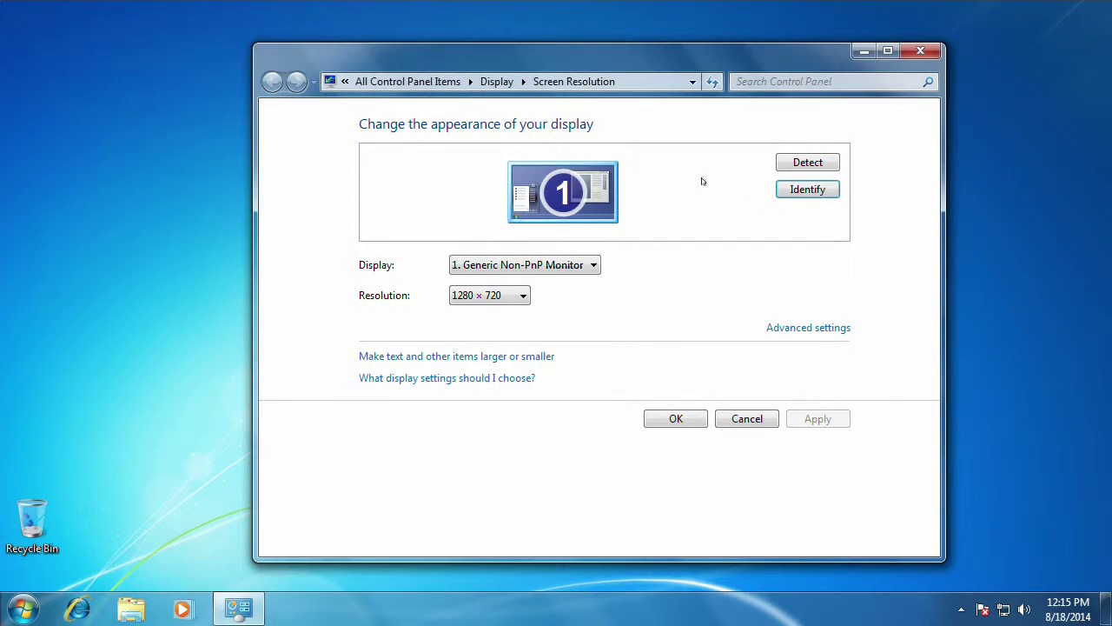
pyautogui.click(590, 265)
pyautogui.click(590, 265)
pyautogui.click(746, 417)
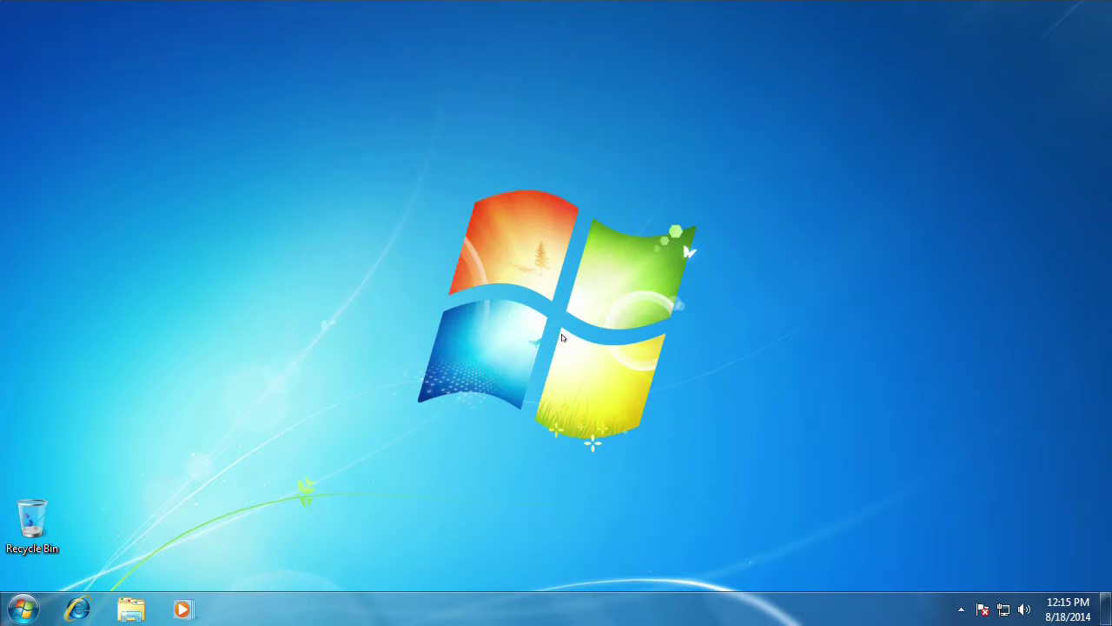
# - Add the Calendar and Clock gadgets to the desktop and close the gadget gallery
pyautogui.rightClick(279, 226)
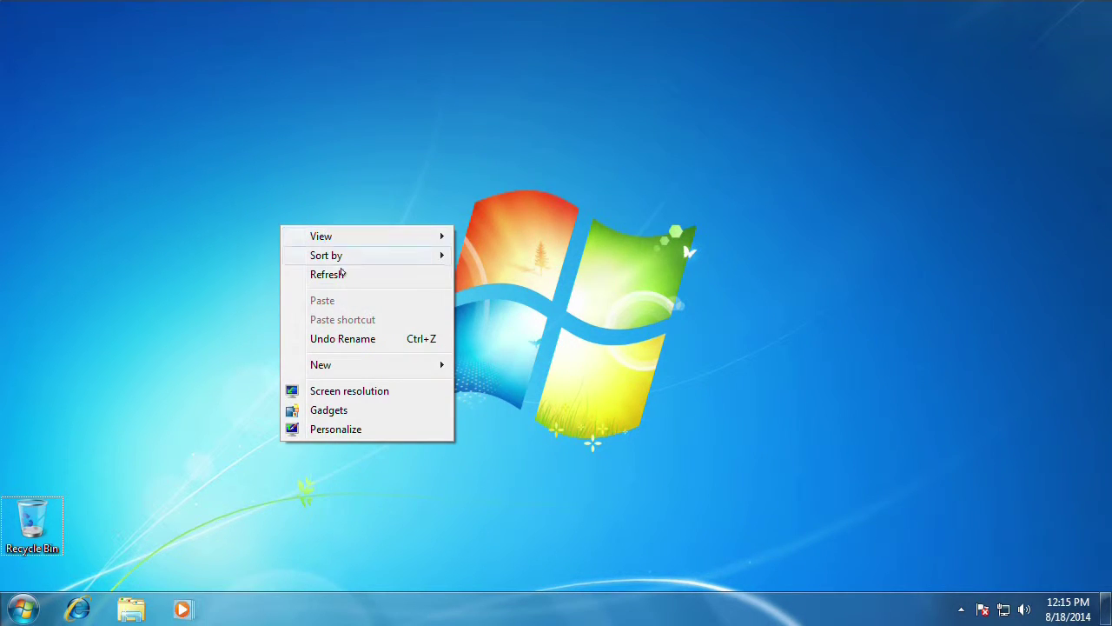
pyautogui.click(332, 408)
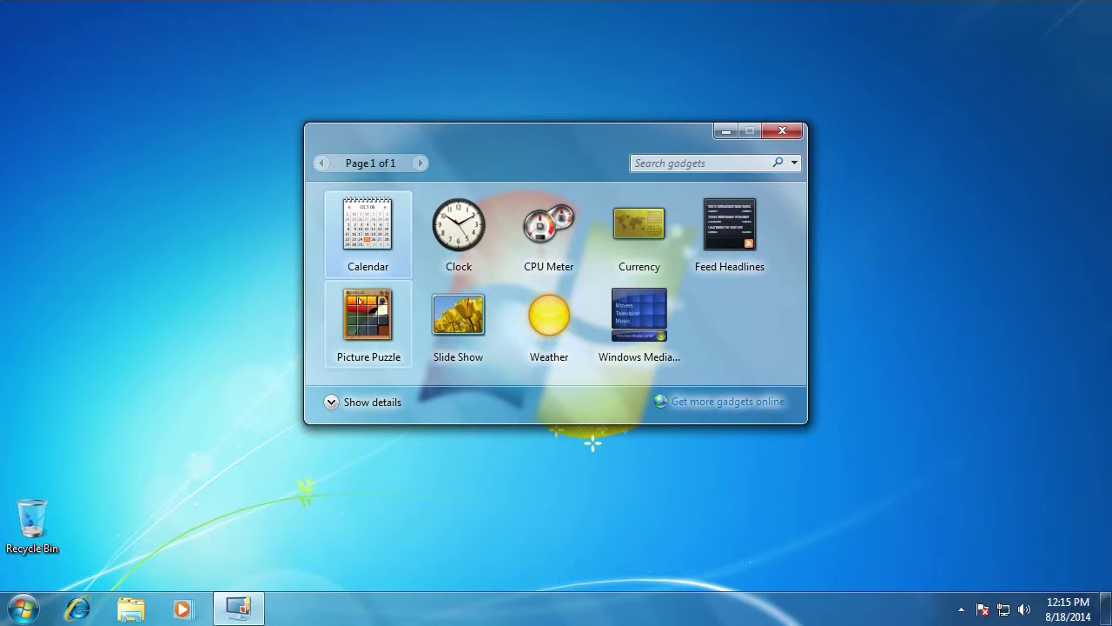
pyautogui.doubleClick(367, 233)
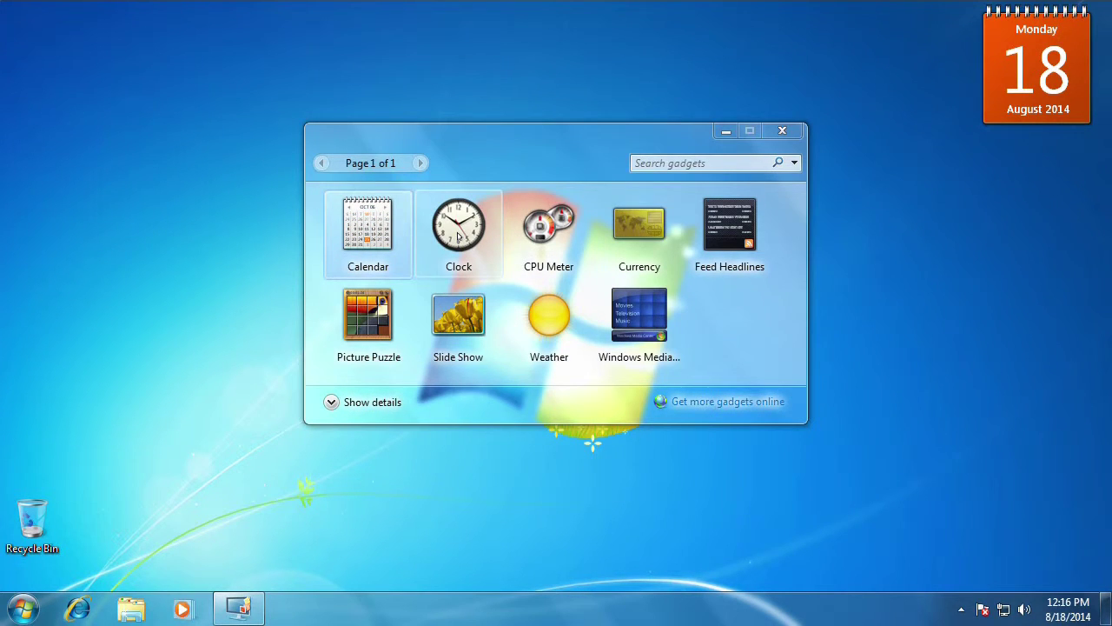
pyautogui.doubleClick(460, 236)
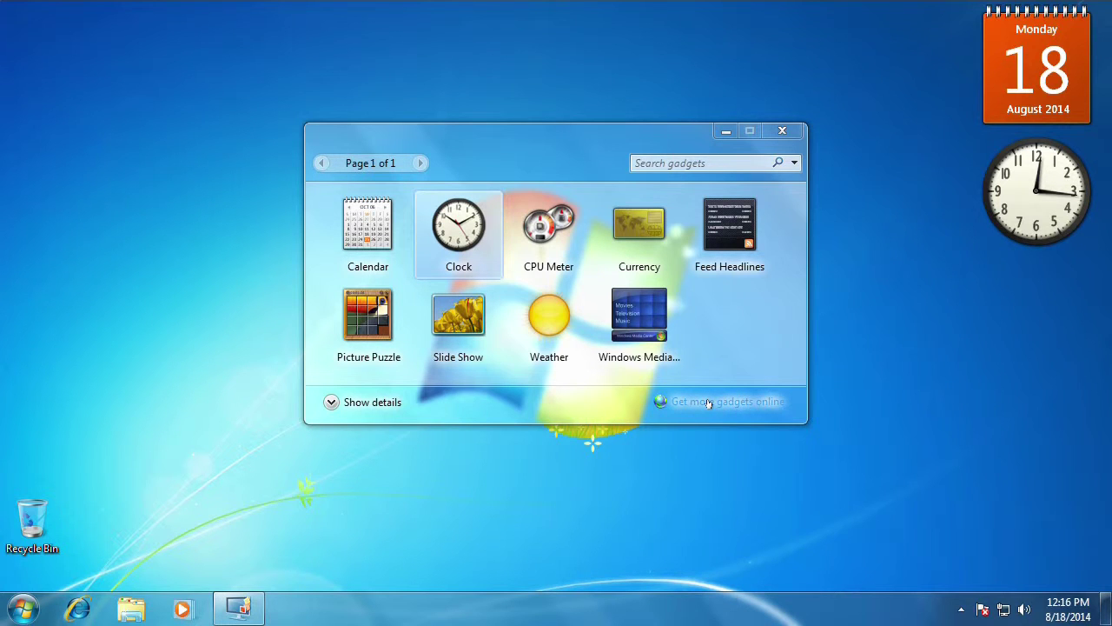
pyautogui.click(782, 130)
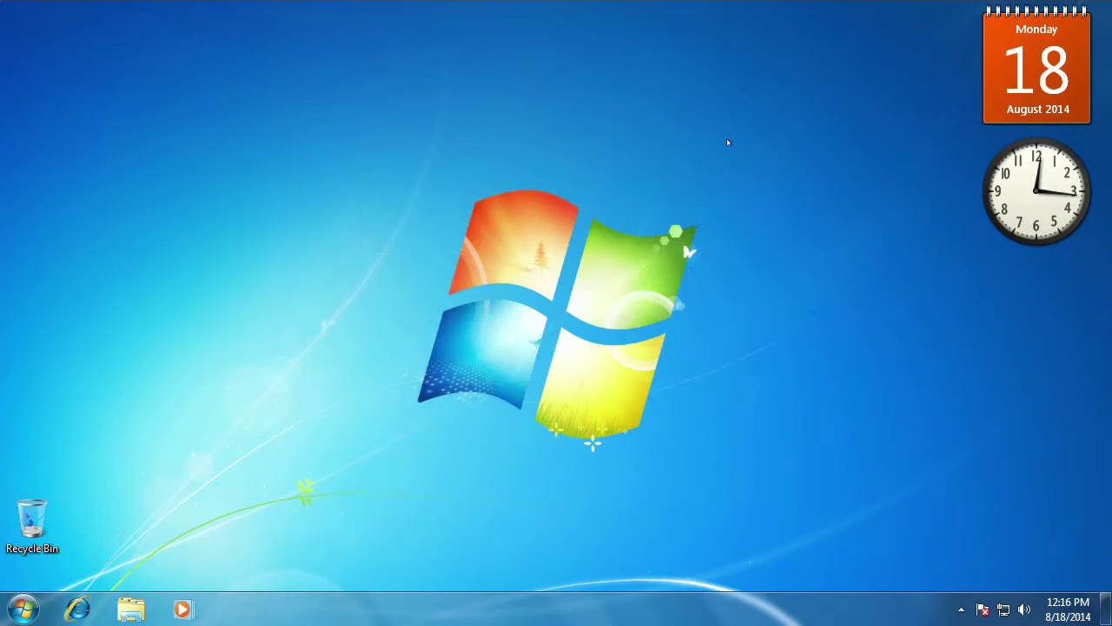
# - Apply the Landscapes Aero theme in the desktop personalization settings
pyautogui.rightClick(252, 216)
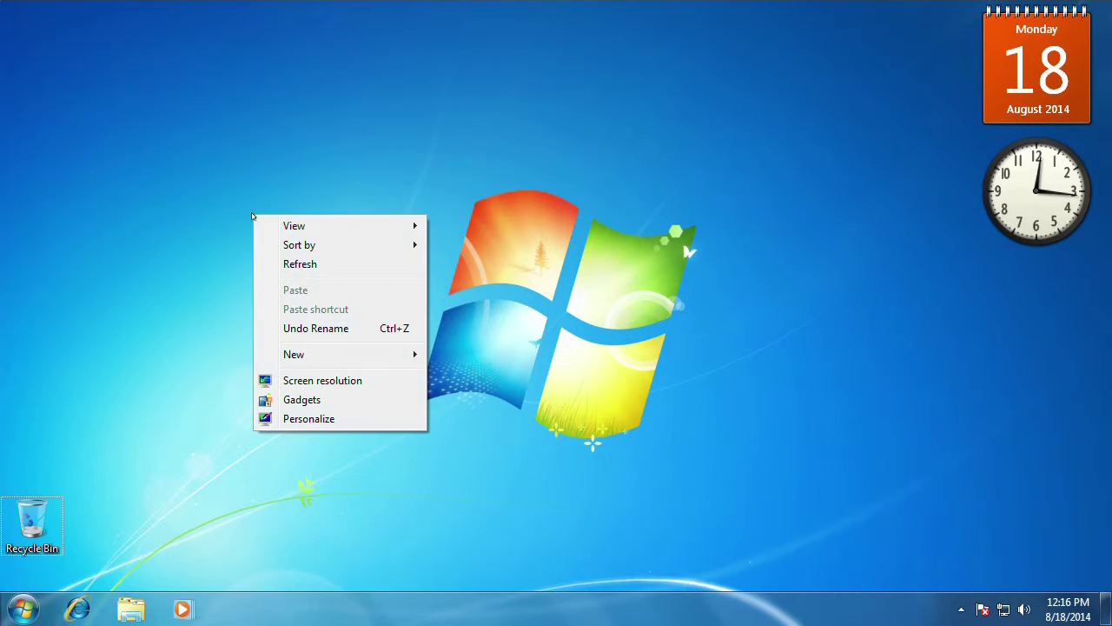
pyautogui.click(327, 418)
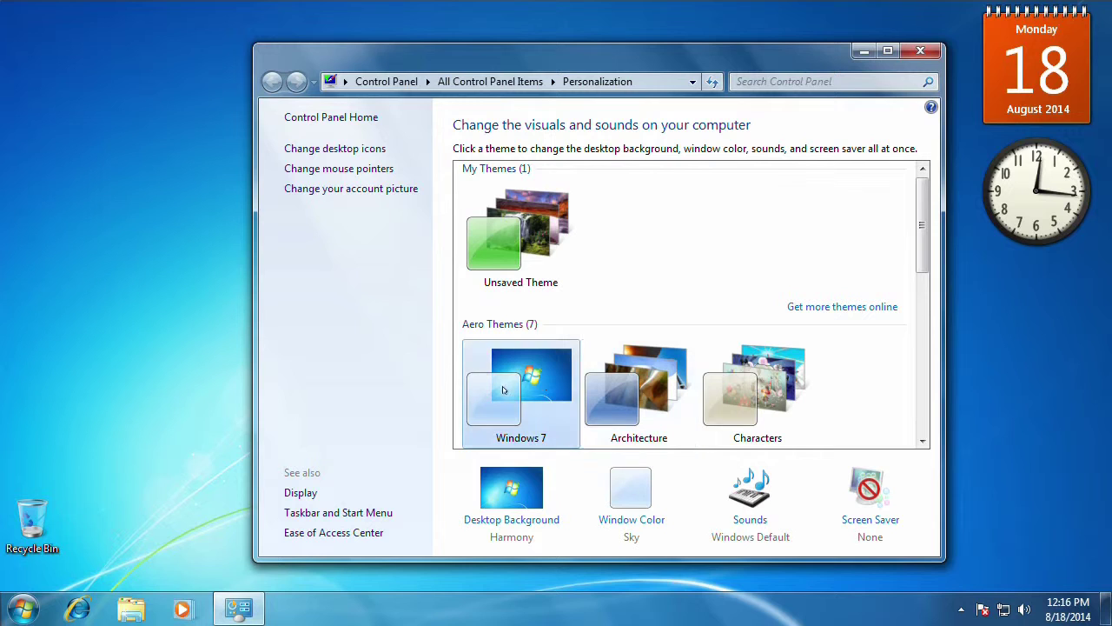
pyautogui.moveTo(919, 235); pyautogui.dragTo(919, 304)
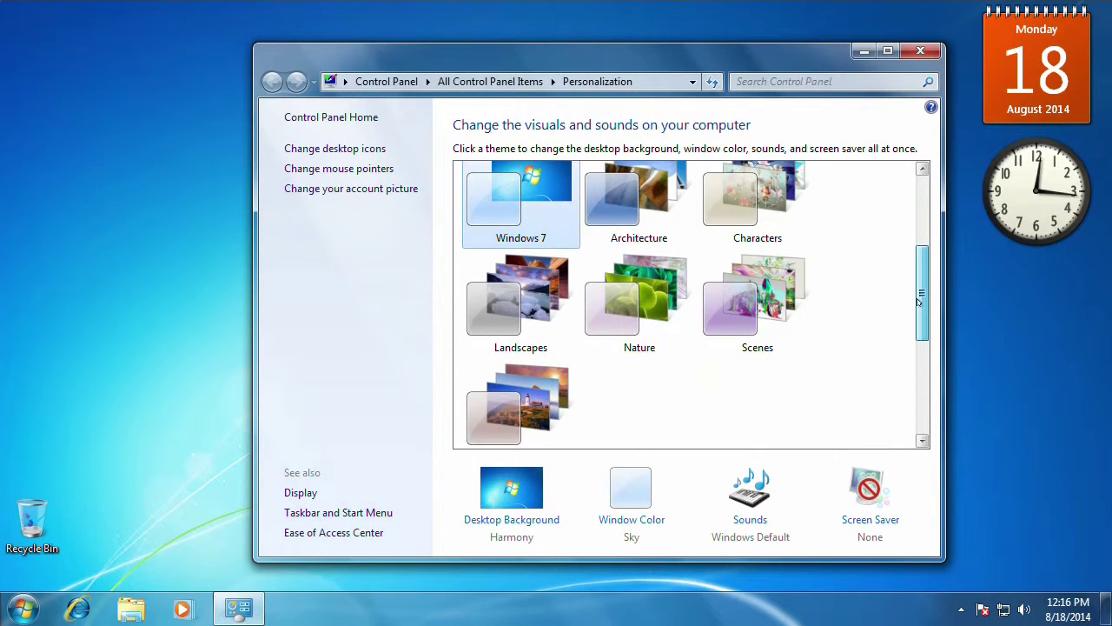
pyautogui.click(515, 301)
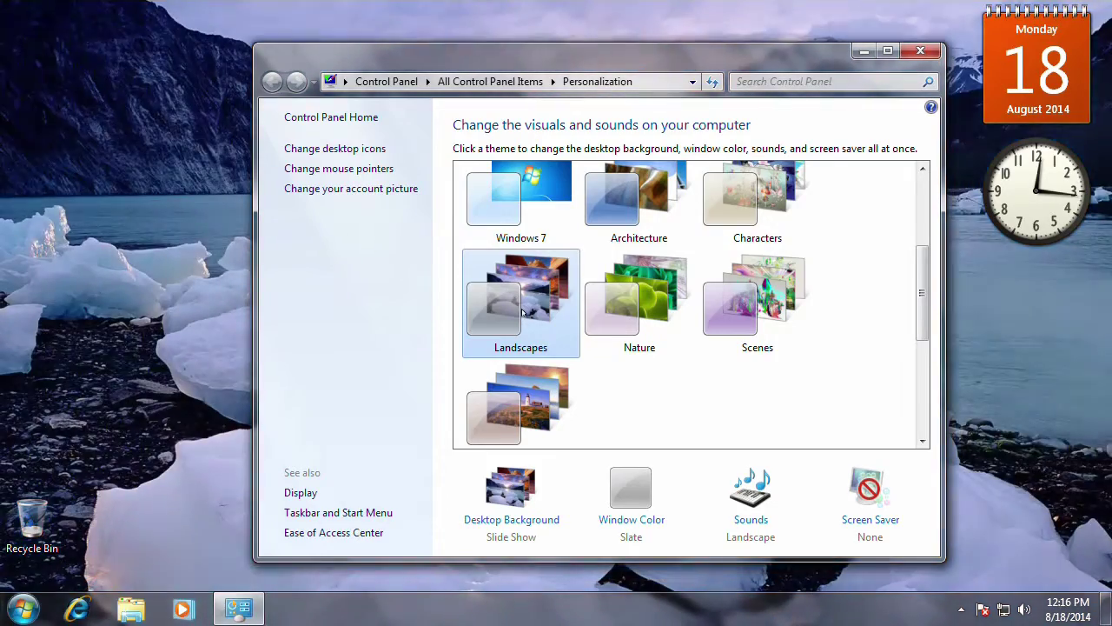
# - Open the desktop background settings and select only the second, third and fourth Landscapes pictures for the slide show
pyautogui.moveTo(526, 60); pyautogui.dragTo(473, 24)
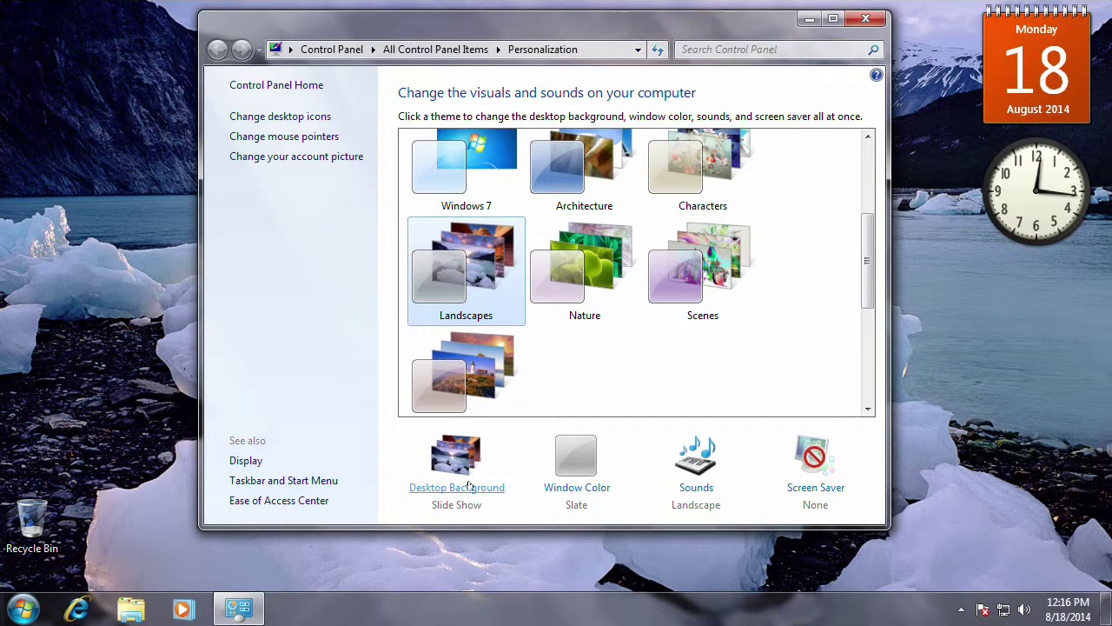
pyautogui.click(469, 486)
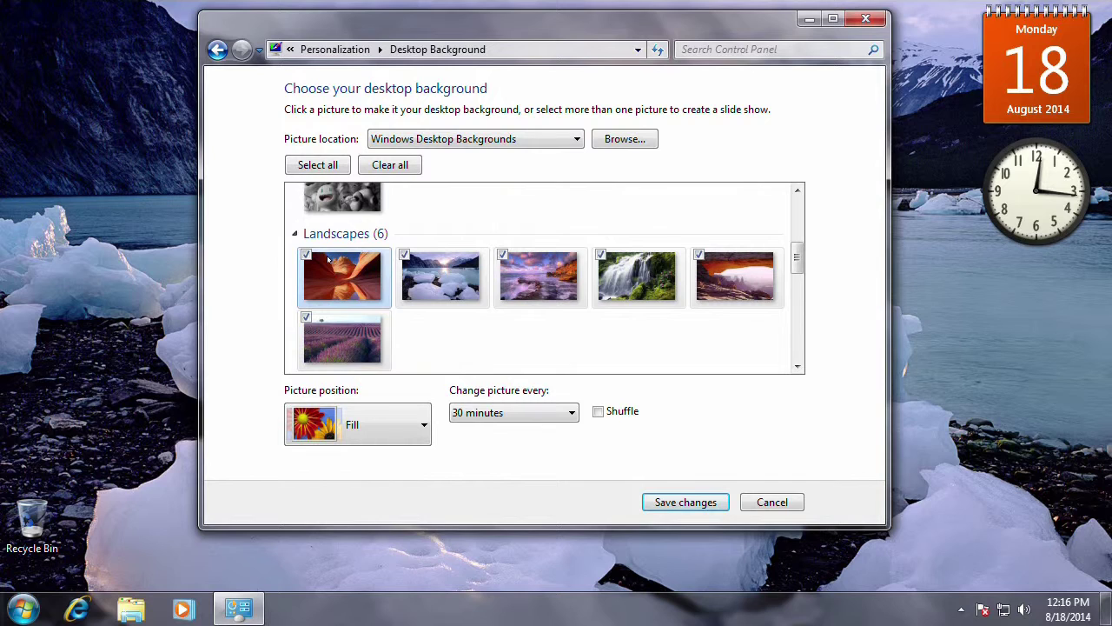
pyautogui.click(448, 265)
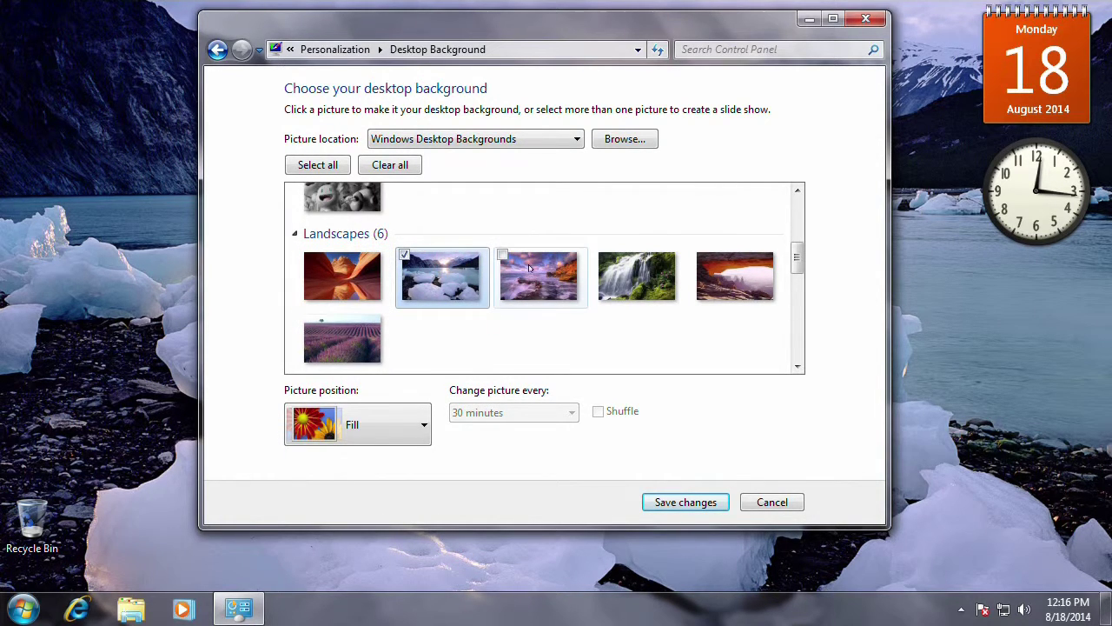
pyautogui.click(502, 256)
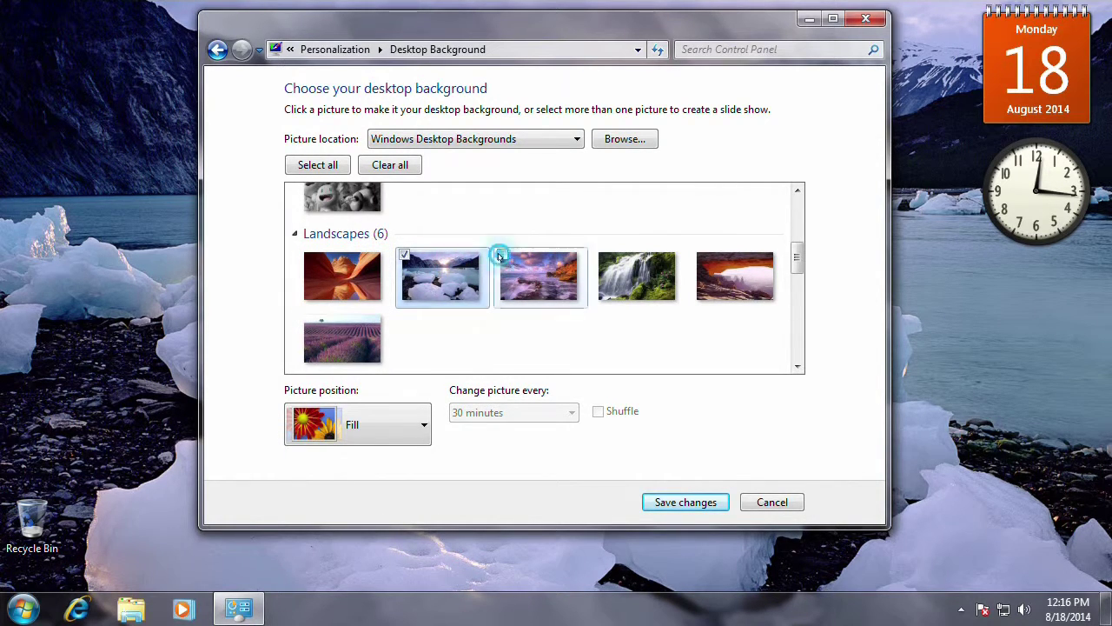
pyautogui.click(599, 255)
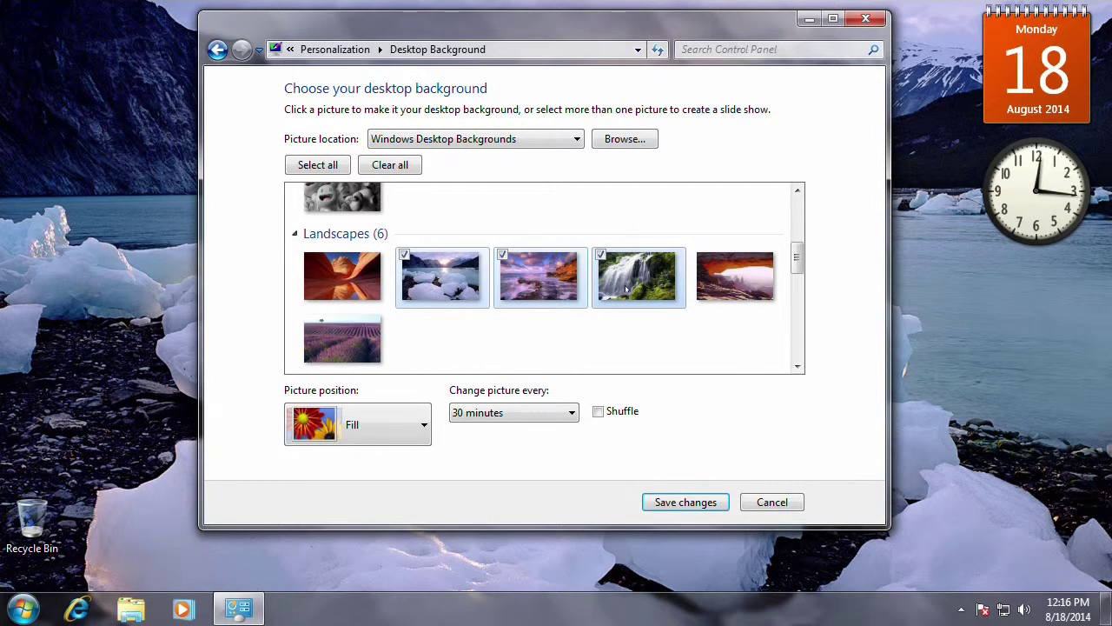
# - Try the Fit, Stretch and Tile picture positions for the desktop background
pyautogui.click(420, 433)
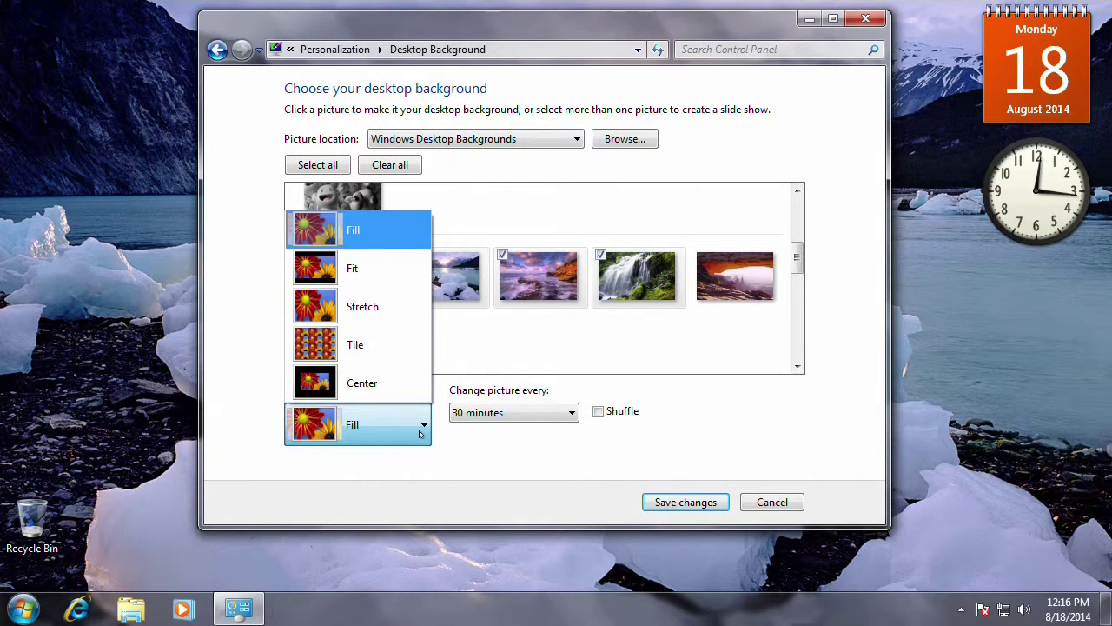
pyautogui.click(351, 268)
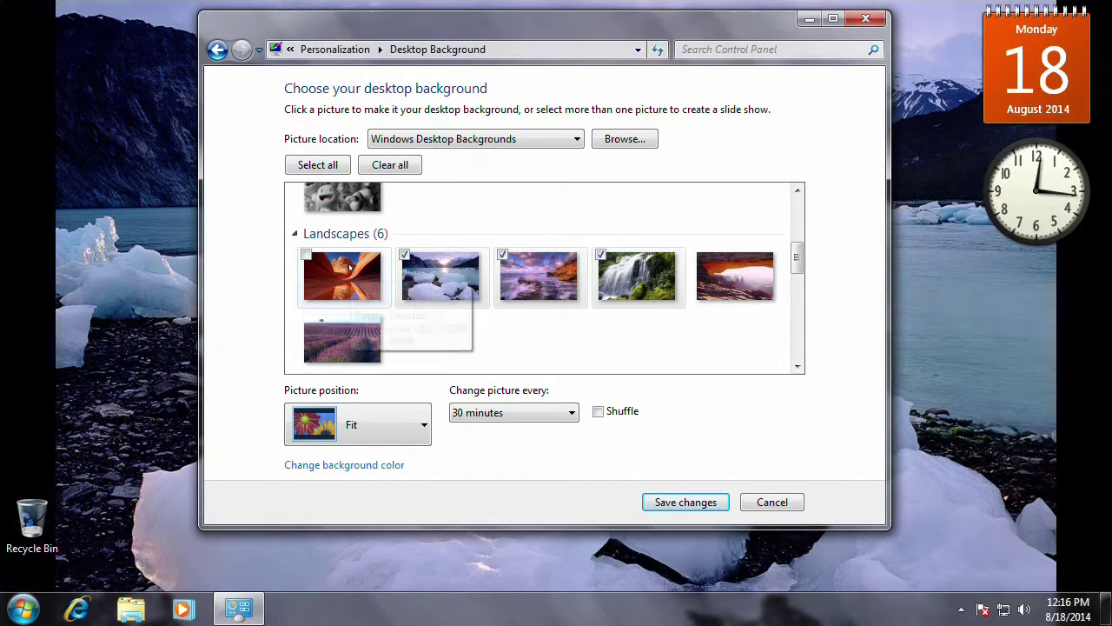
pyautogui.click(414, 431)
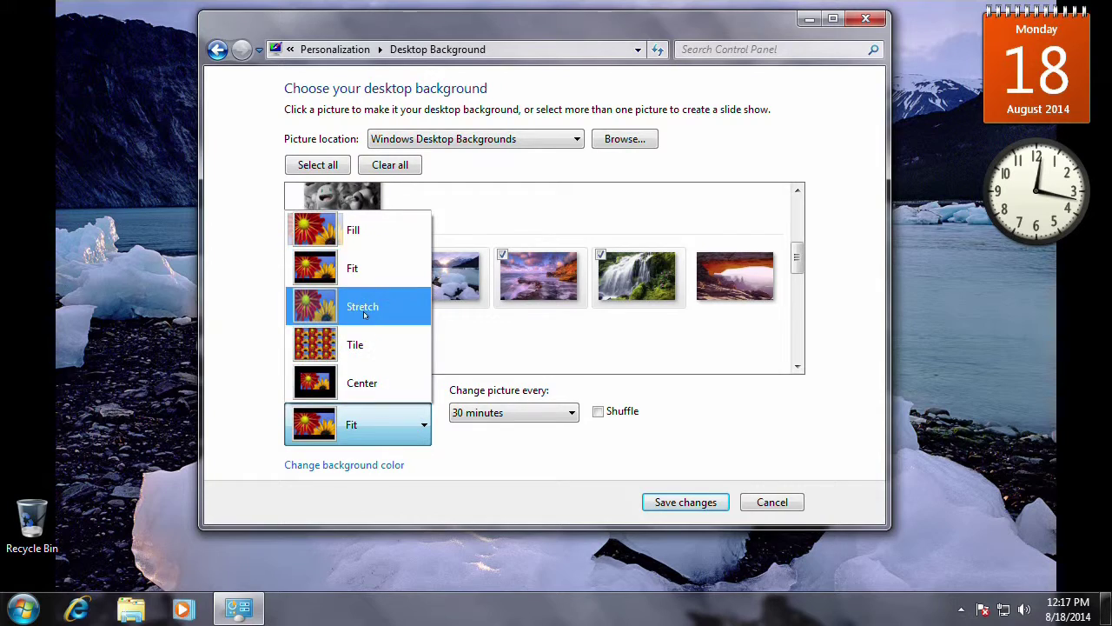
pyautogui.click(364, 314)
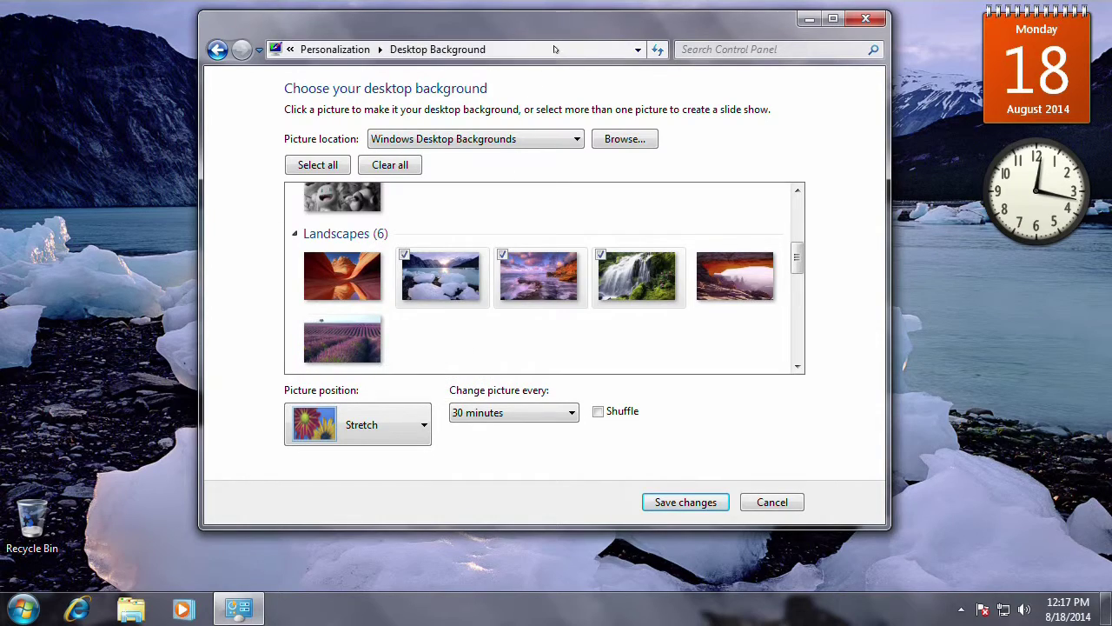
pyautogui.moveTo(555, 23)
pyautogui.mouseDown()
pyautogui.moveTo(553, 502)
pyautogui.moveTo(548, 34)
pyautogui.mouseUp()
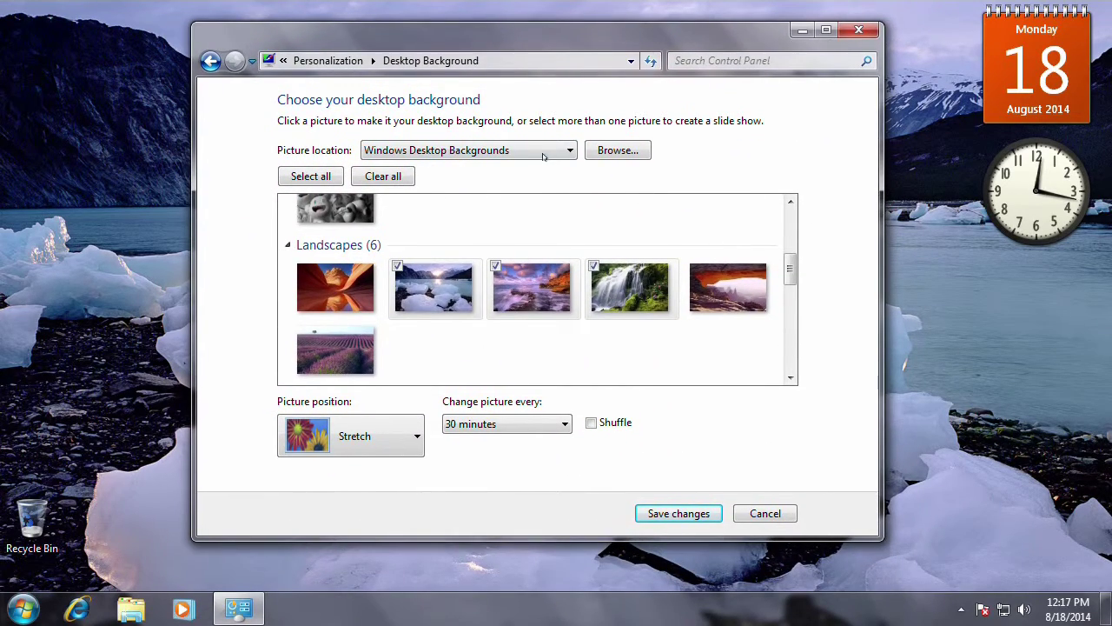
pyautogui.click(412, 441)
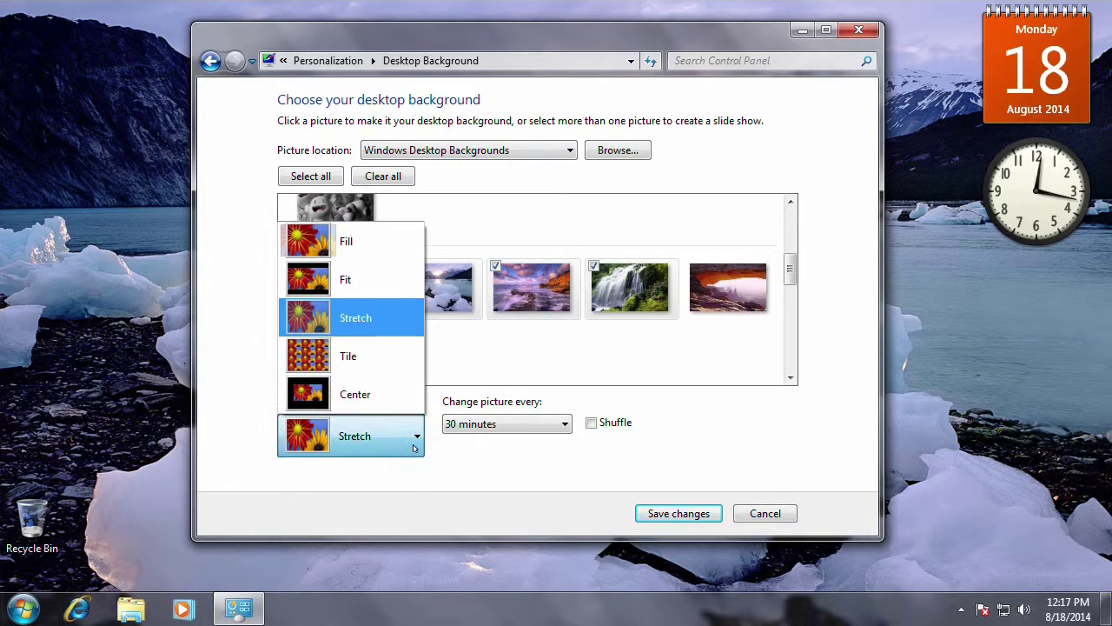
pyautogui.click(360, 366)
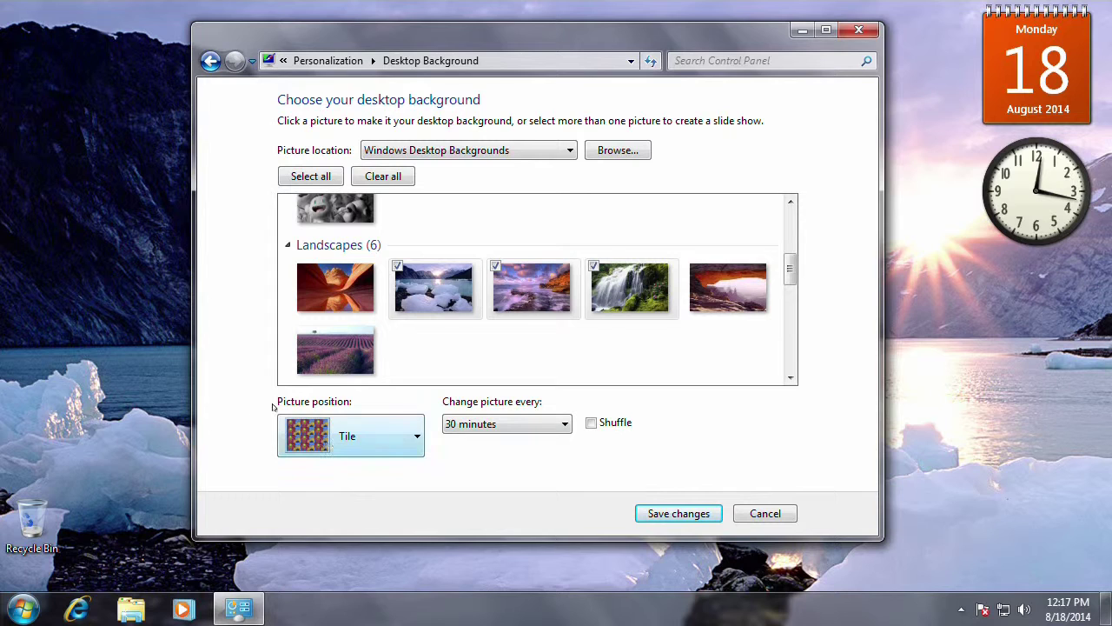
# - Set the desktop background's picture position to Center
pyautogui.click(412, 450)
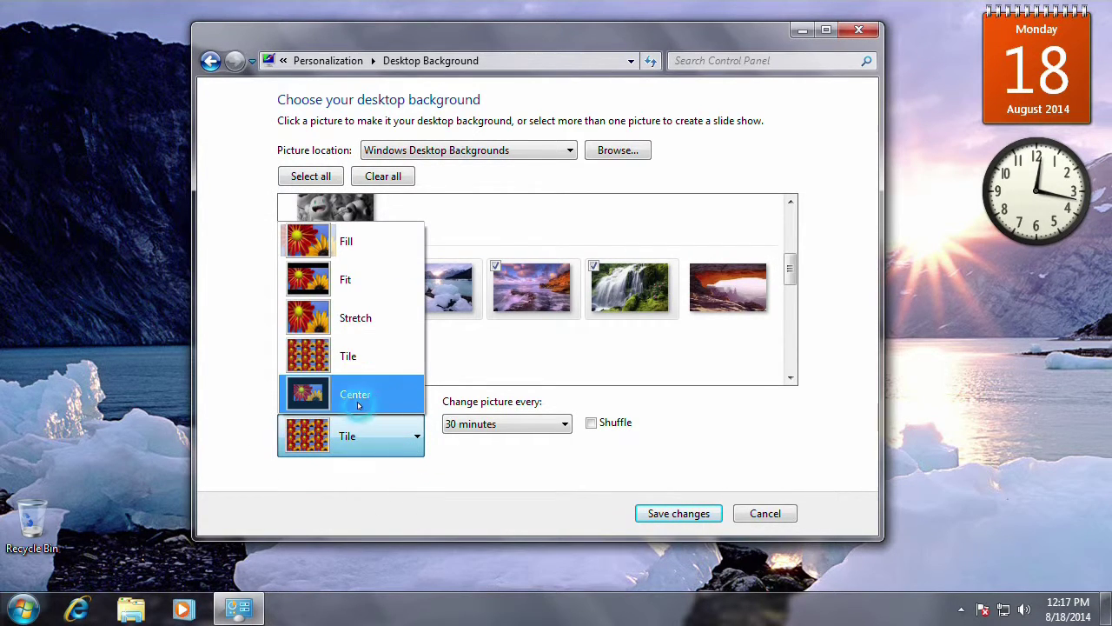
pyautogui.click(357, 396)
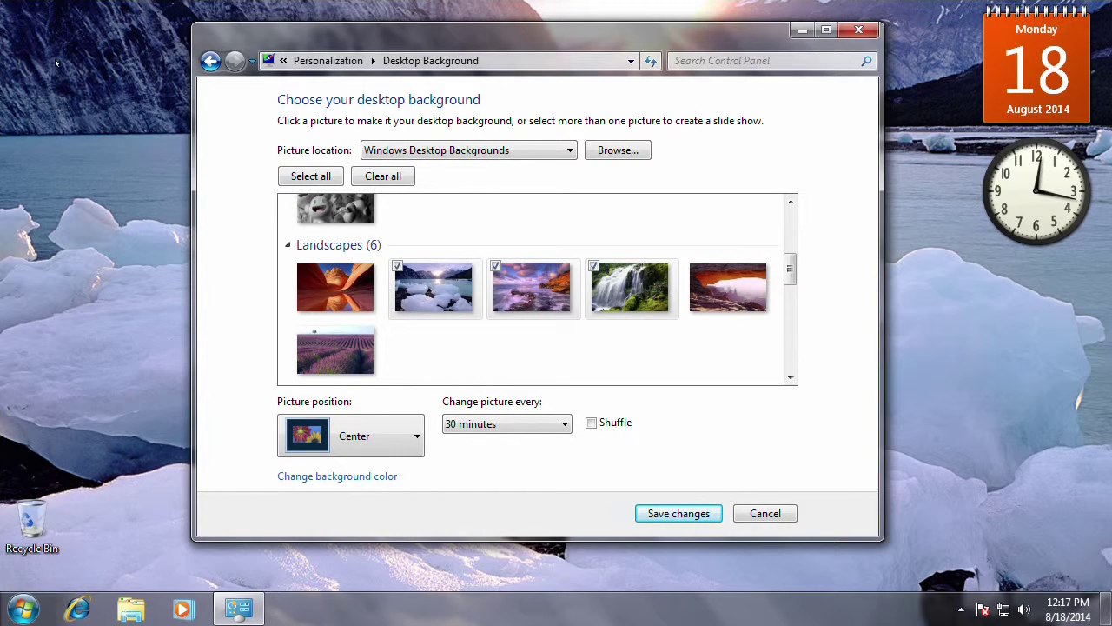
pyautogui.click(417, 438)
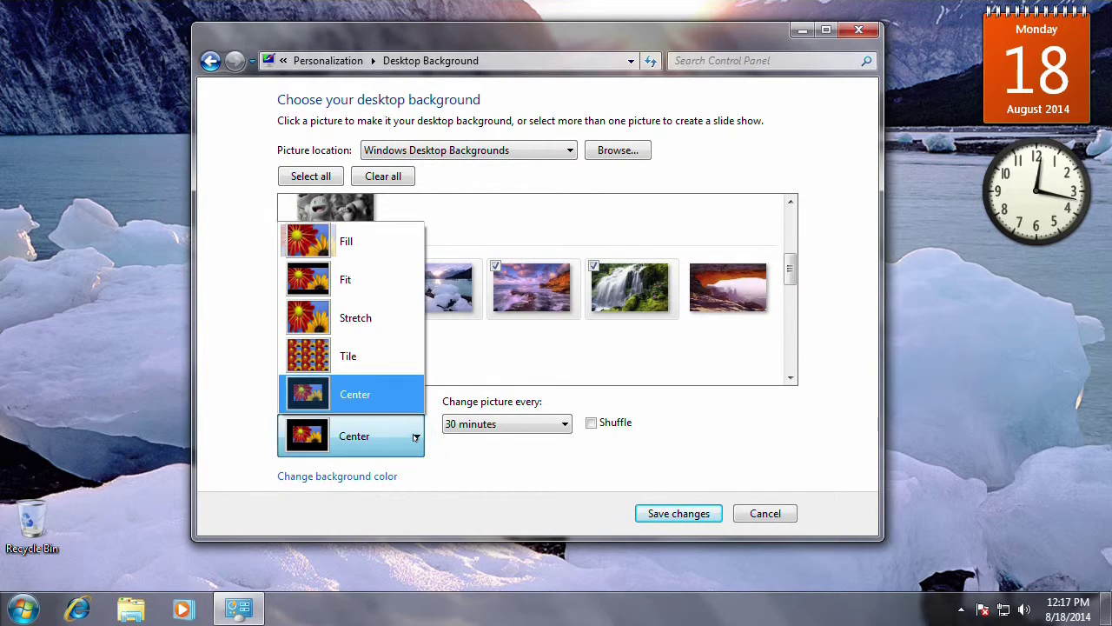
pyautogui.click(416, 437)
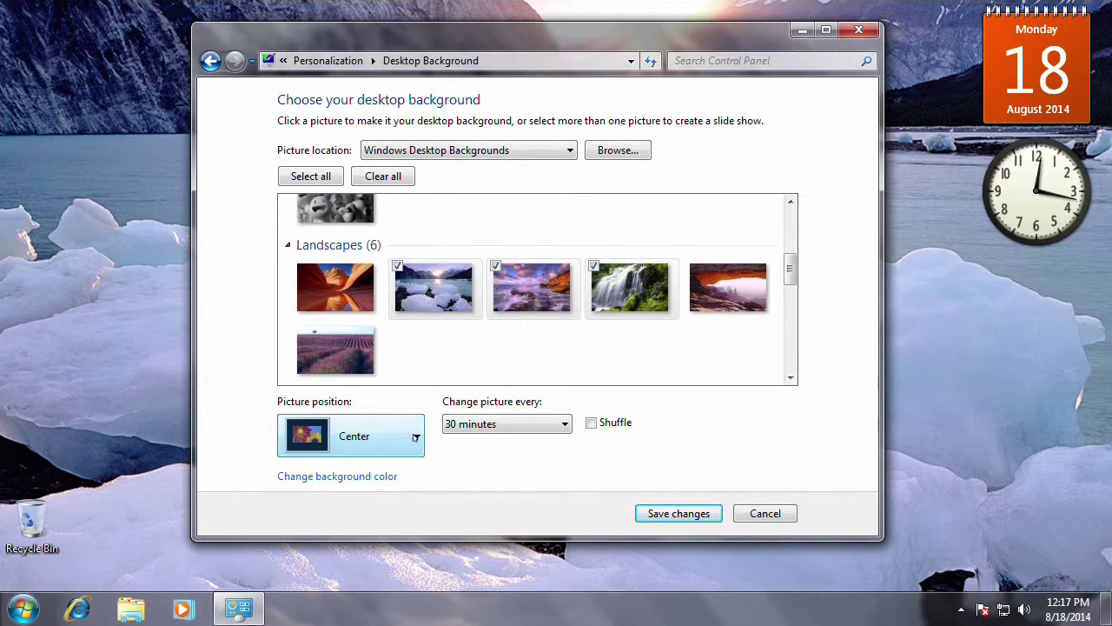
# - Check the available picture change intervals, enable Shuffle for the slide show and save the background changes
pyautogui.click(543, 425)
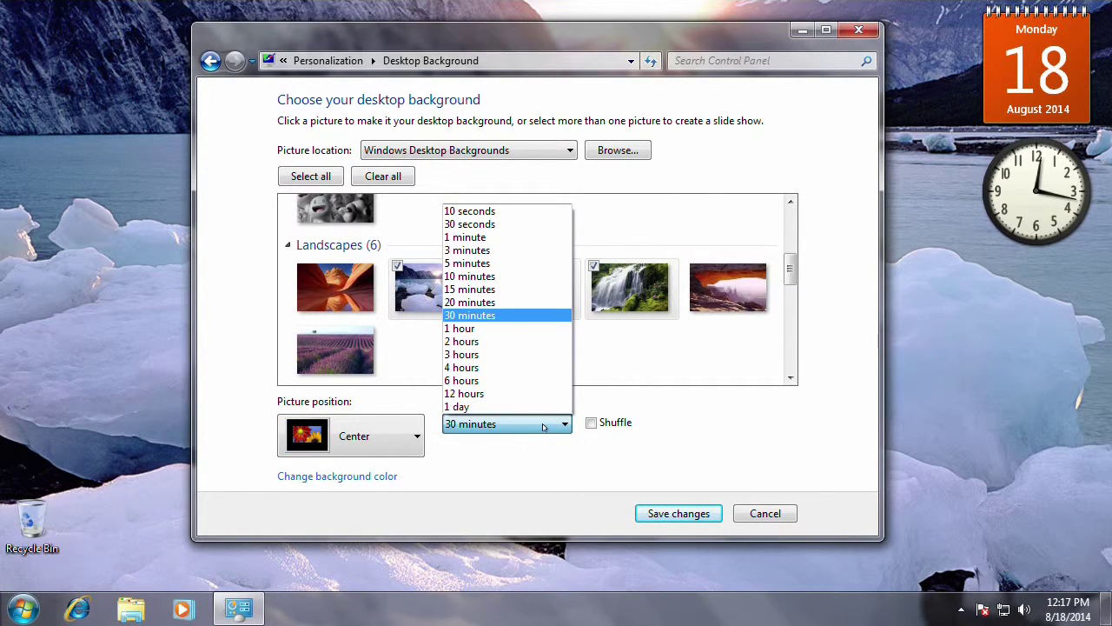
pyautogui.click(543, 426)
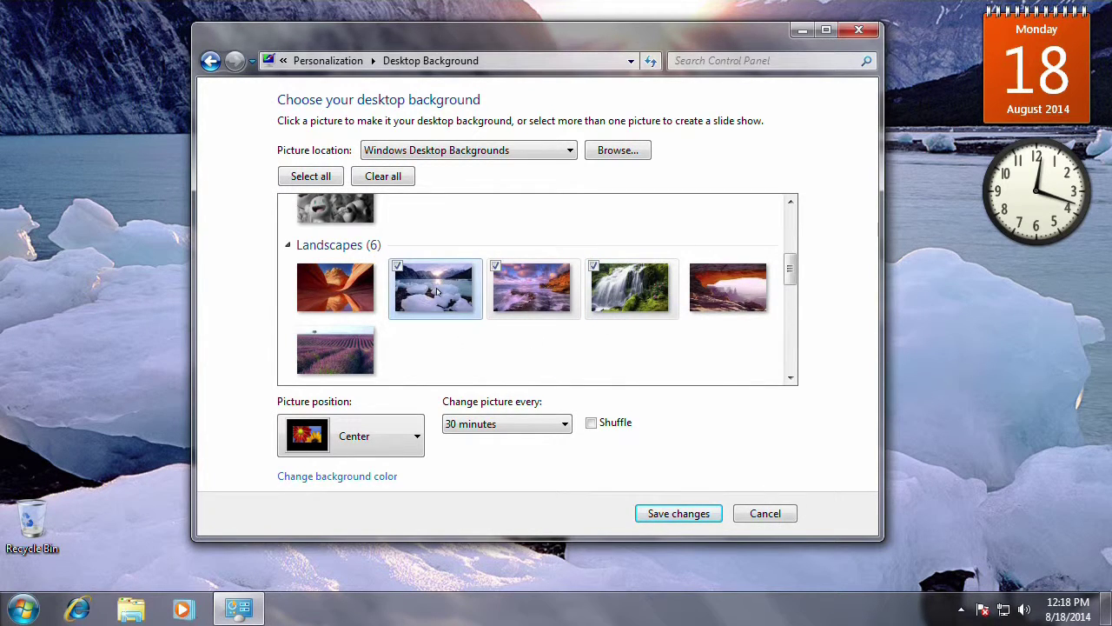
pyautogui.click(589, 423)
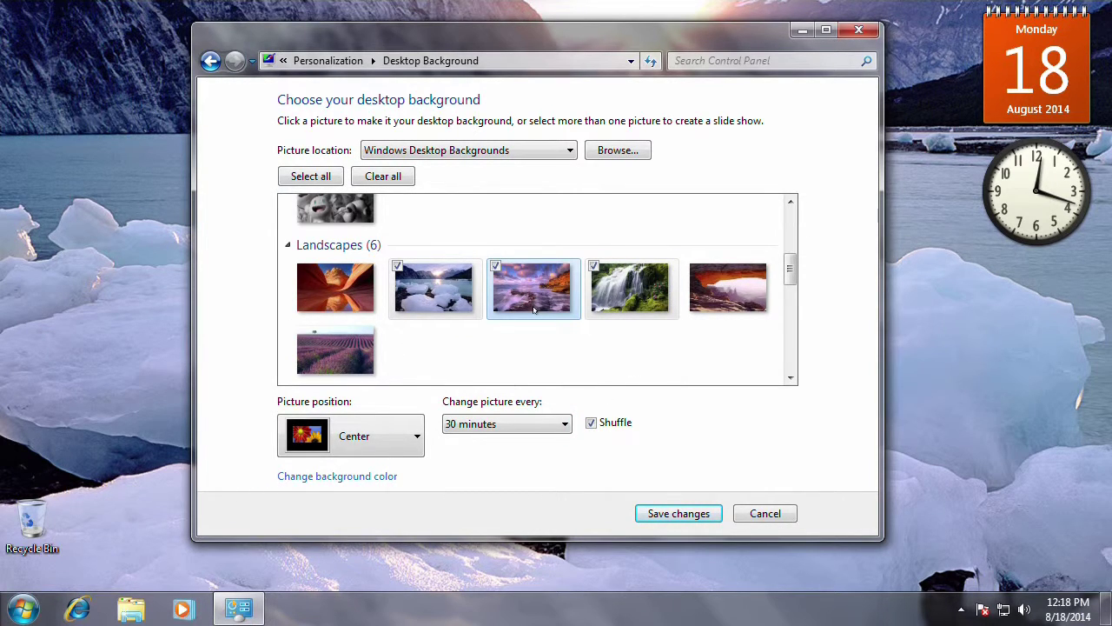
pyautogui.click(671, 514)
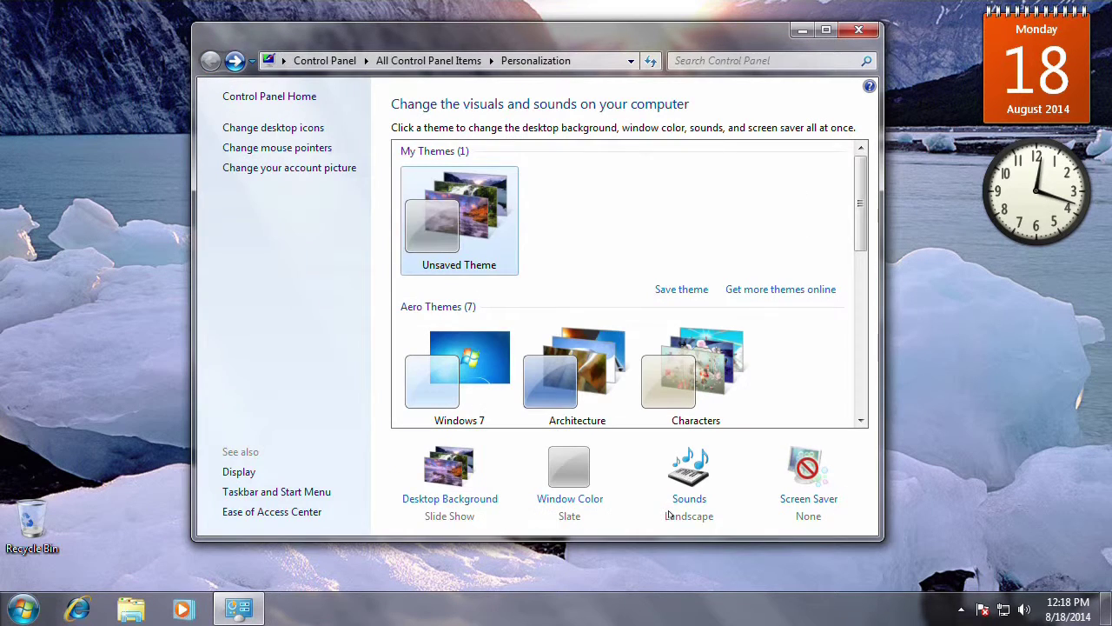
# - Change the window color to Leaf with a higher color intensity and transparency disabled, and save the changes
pyautogui.click(574, 498)
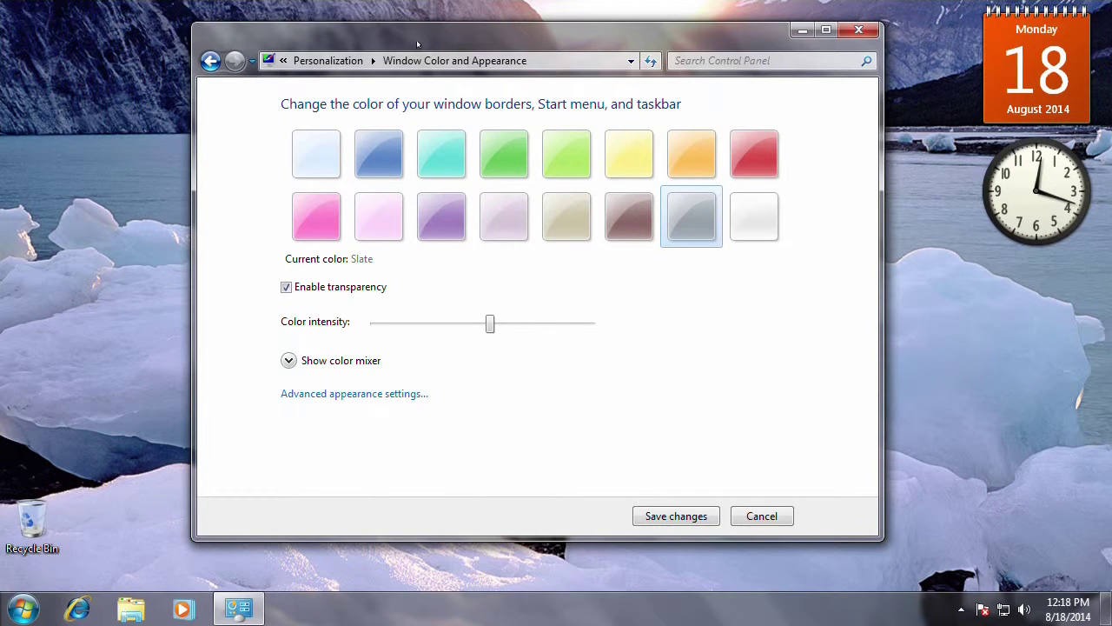
pyautogui.click(501, 152)
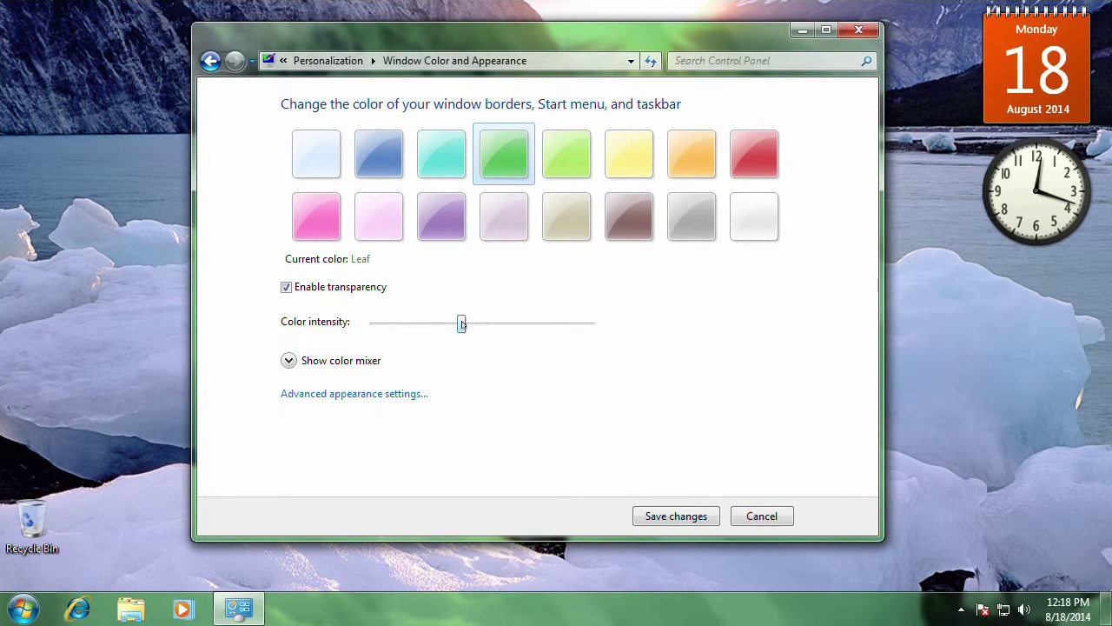
pyautogui.moveTo(462, 324); pyautogui.dragTo(509, 324)
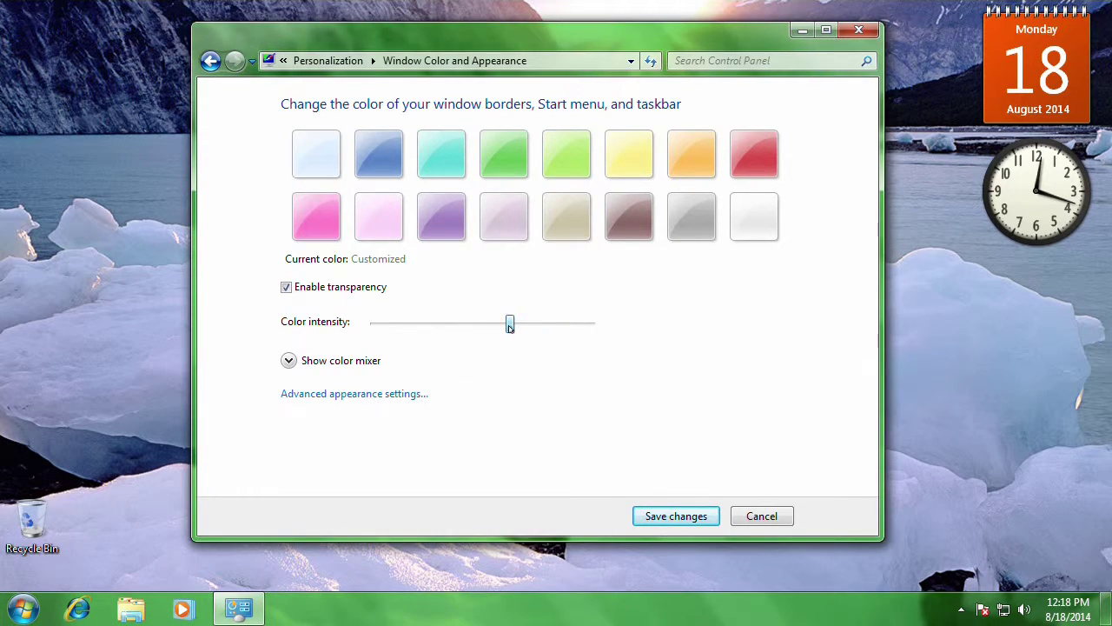
pyautogui.click(287, 288)
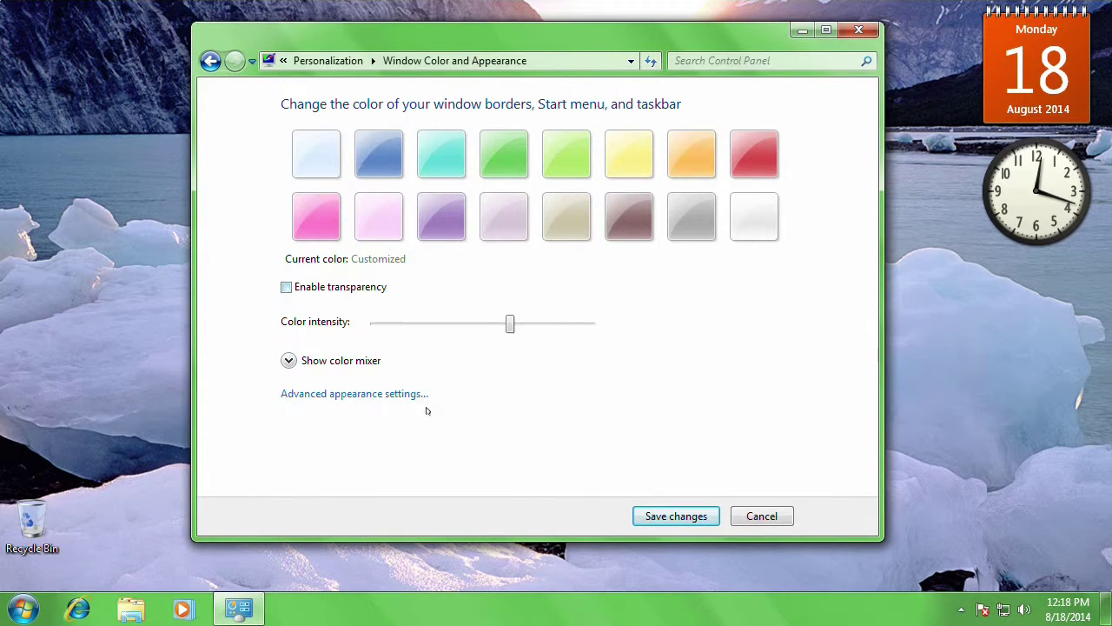
pyautogui.click(649, 517)
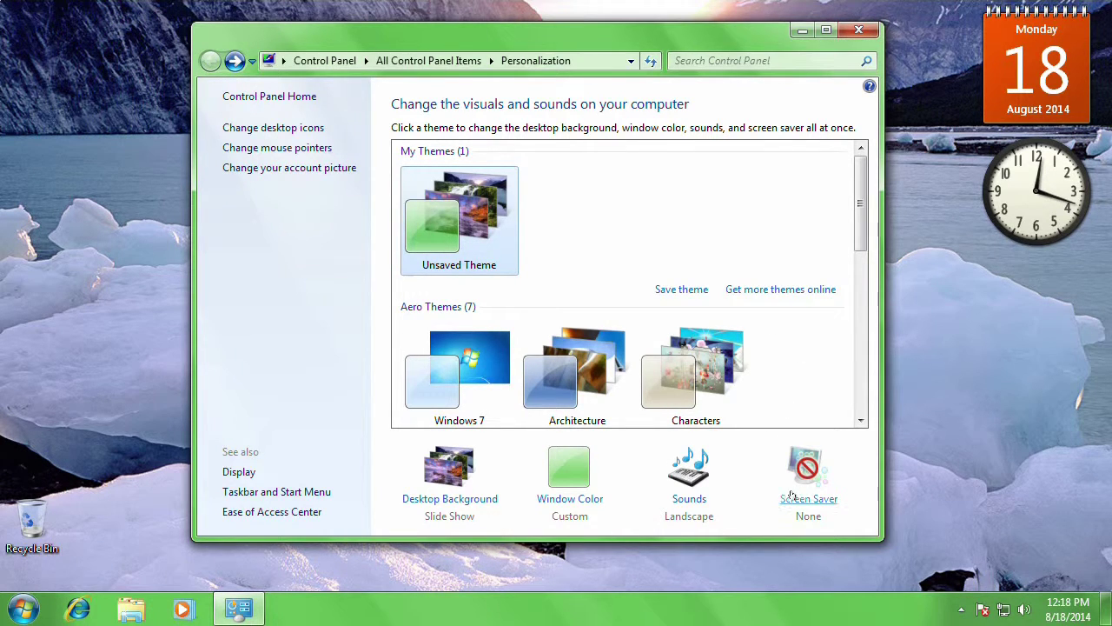
# - Choose the Heritage sound scheme, test its Critical Battery Alarm sound and apply the scheme
pyautogui.click(687, 498)
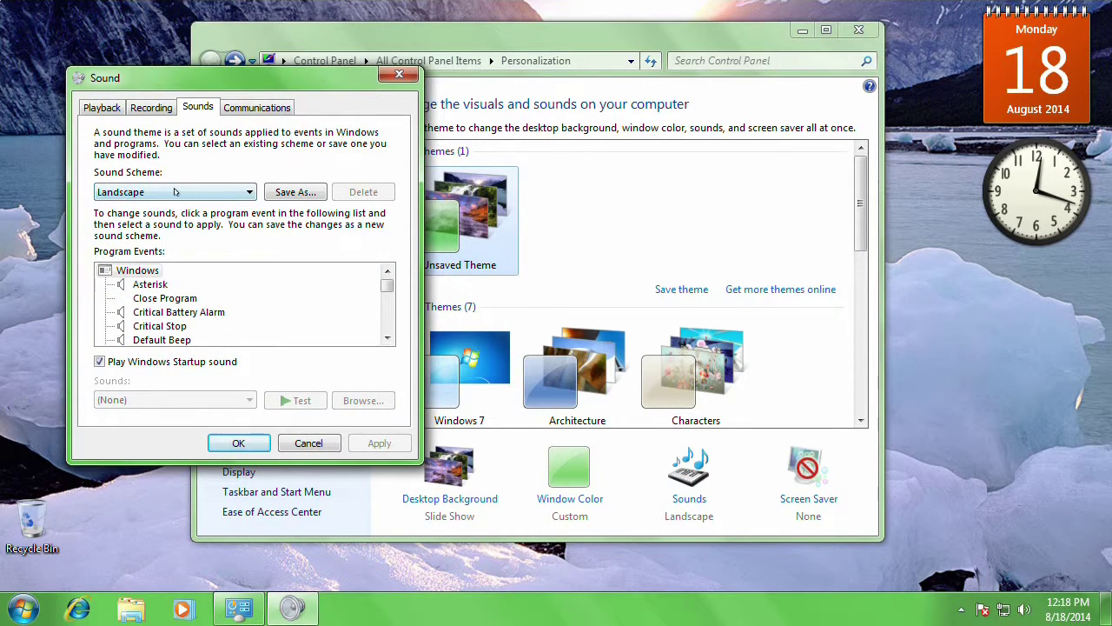
pyautogui.click(175, 192)
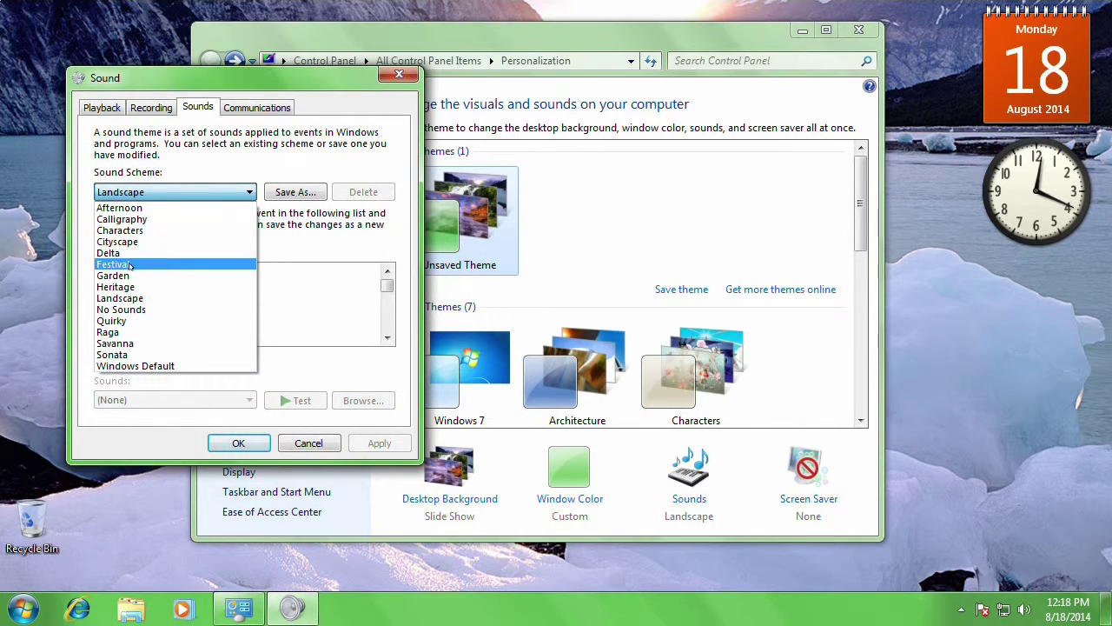
pyautogui.click(116, 287)
pyautogui.click(179, 311)
pyautogui.click(237, 442)
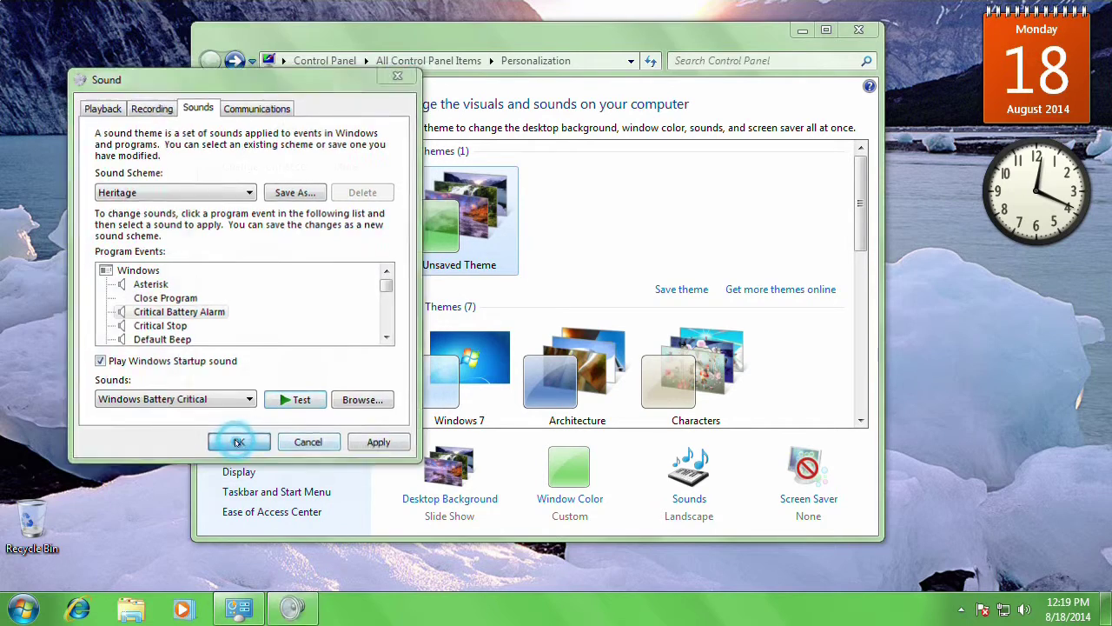
# - Set the screen saver to Bubbles, toggling the logon screen on resume option on and back off, and close the personalization settings
pyautogui.click(801, 501)
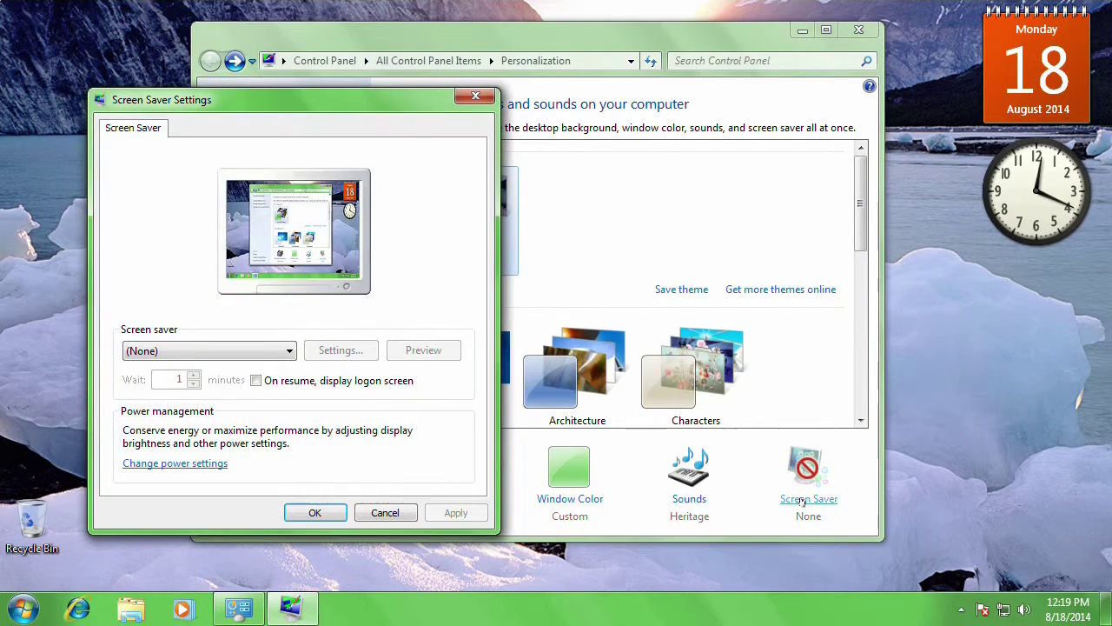
pyautogui.click(187, 352)
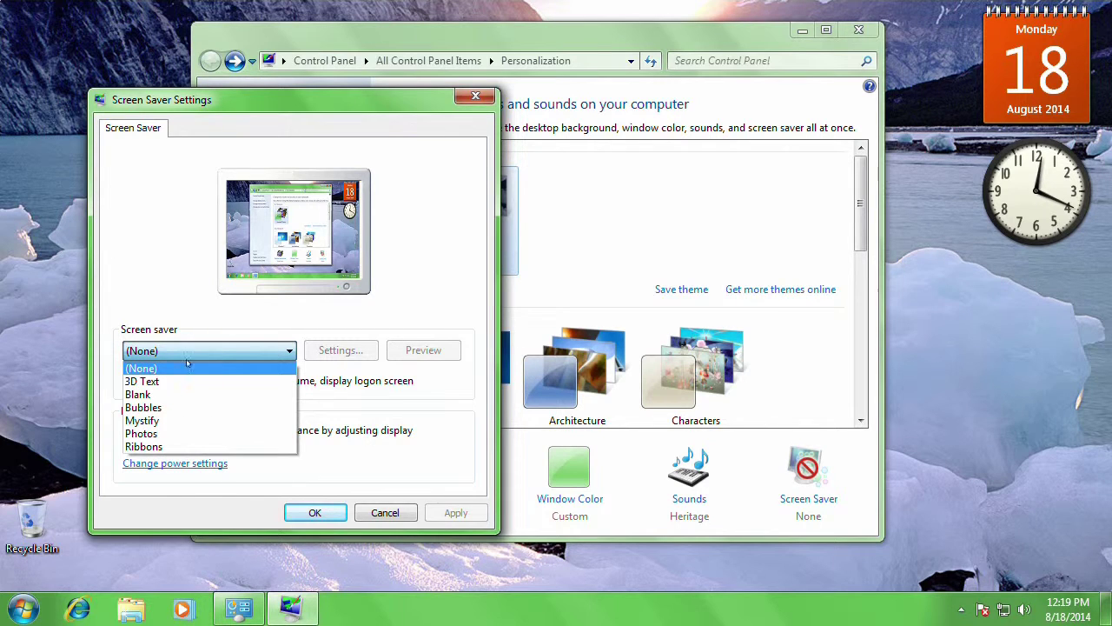
pyautogui.click(168, 407)
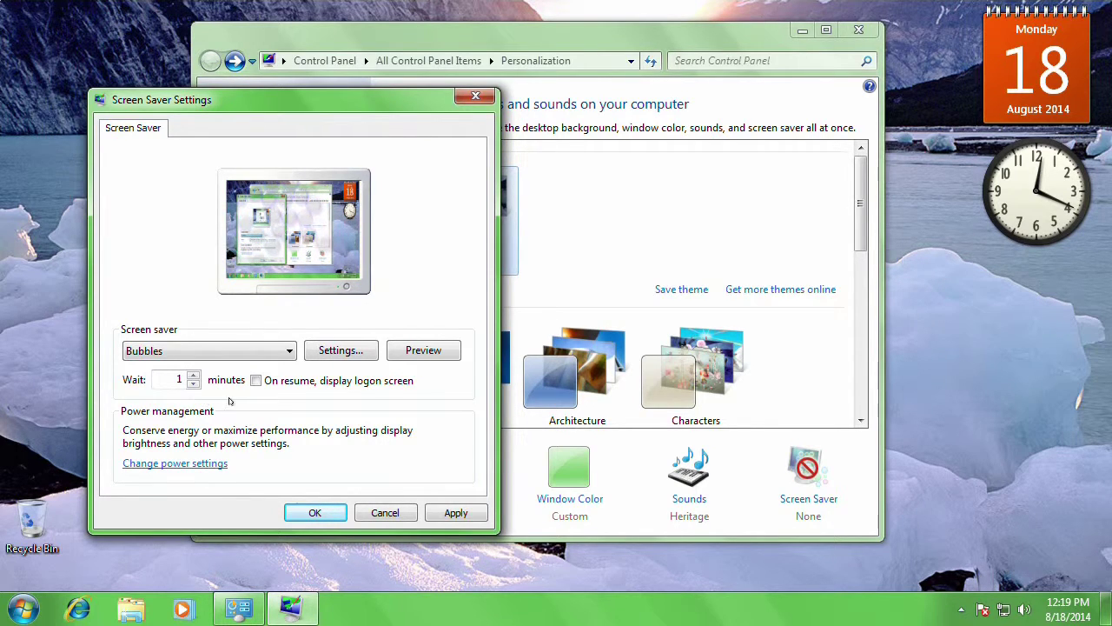
pyautogui.click(256, 381)
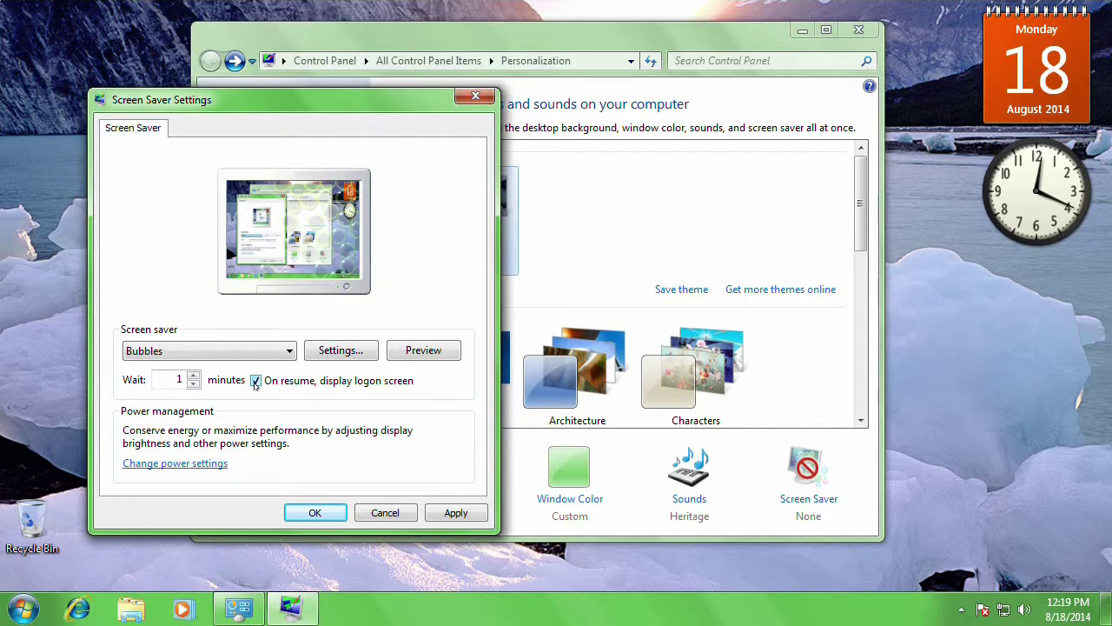
pyautogui.click(258, 383)
pyautogui.click(315, 512)
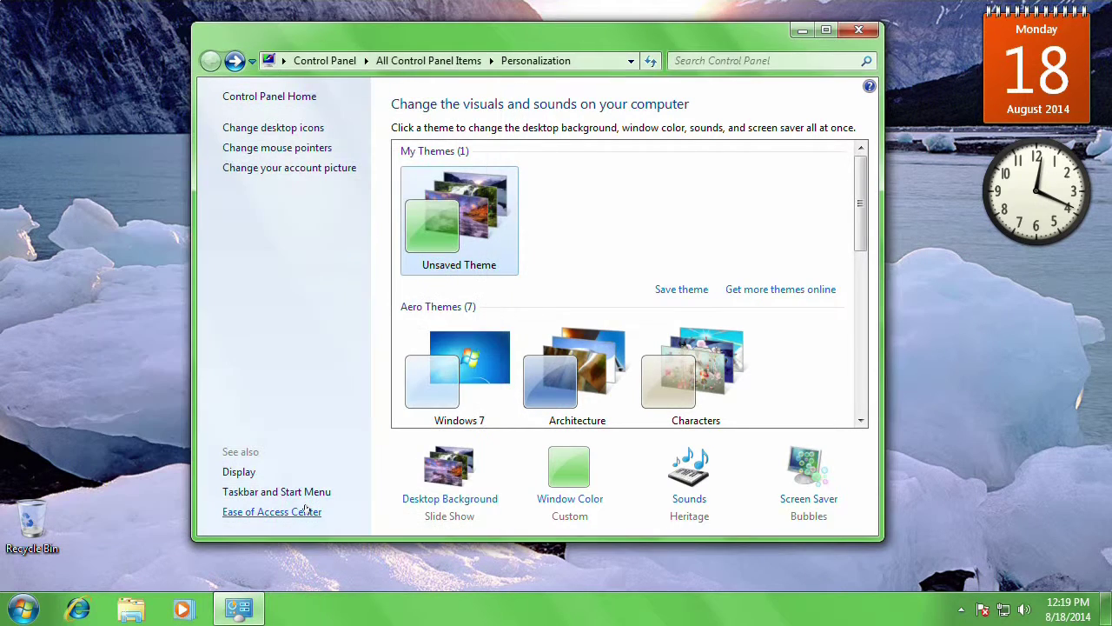
pyautogui.click(858, 33)
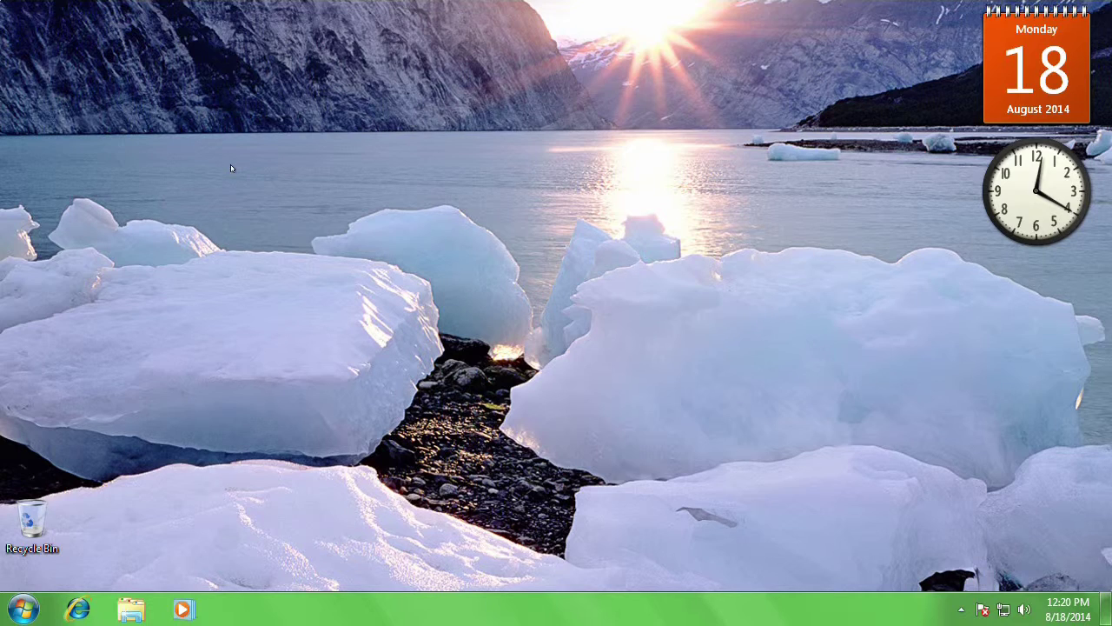
# - Add the Computer and User's Files icons to the desktop in the desktop icon settings and close the personalization settings
pyautogui.rightClick(268, 159)
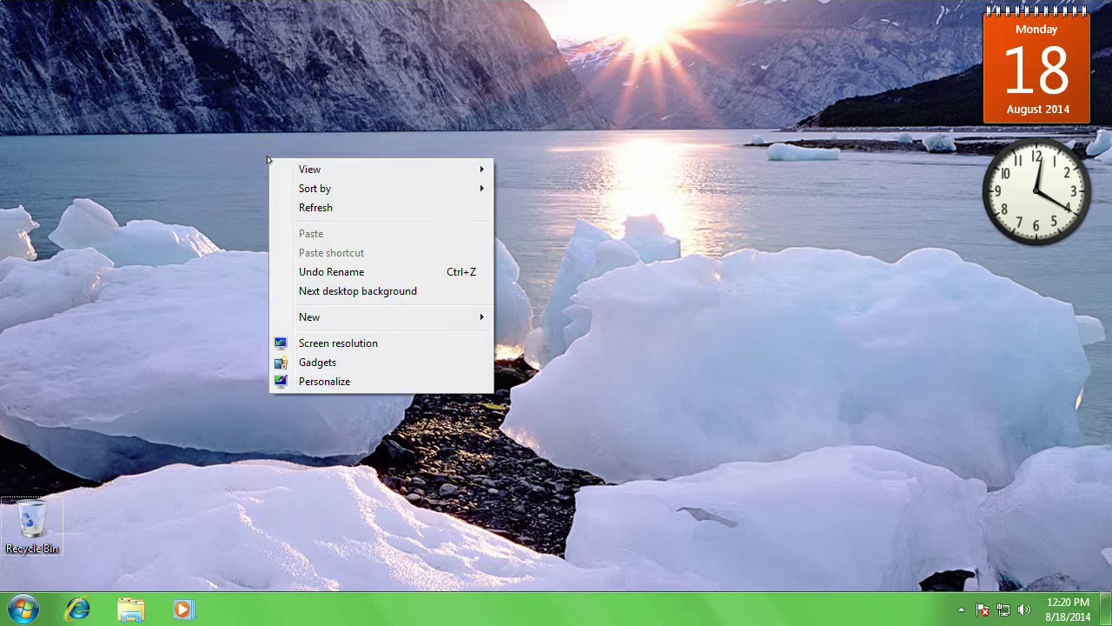
pyautogui.click(319, 381)
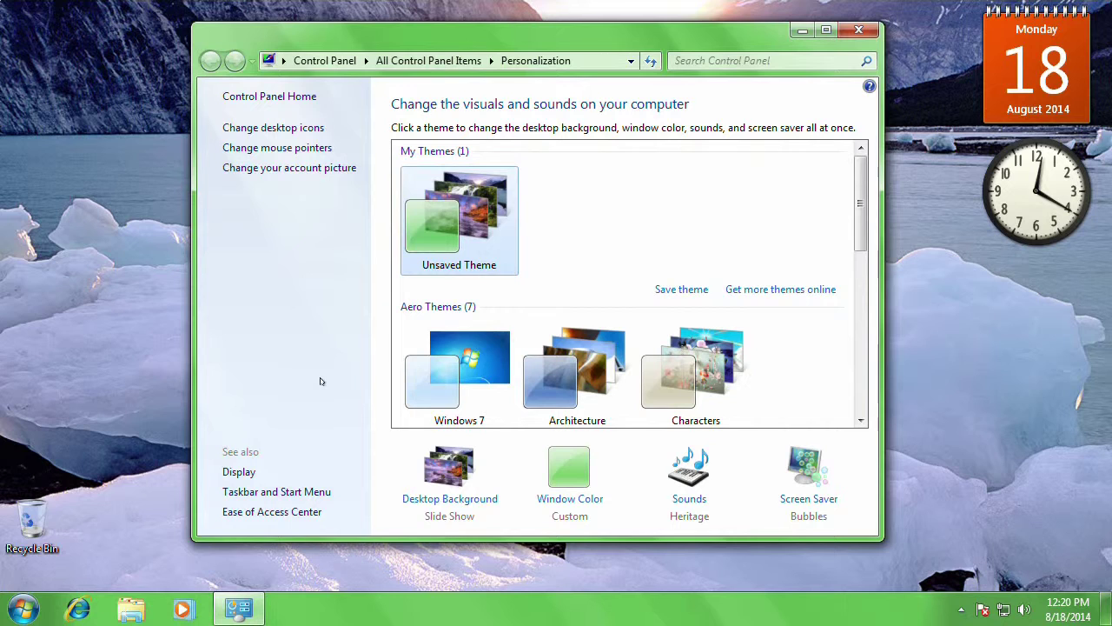
pyautogui.click(271, 128)
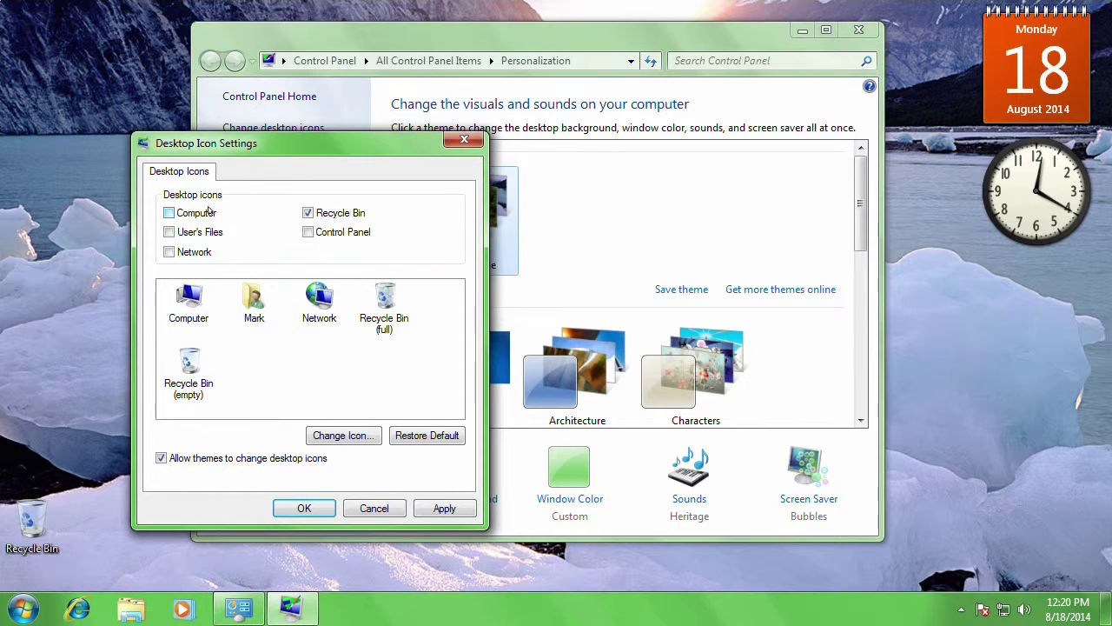
pyautogui.click(205, 216)
pyautogui.click(201, 233)
pyautogui.click(304, 508)
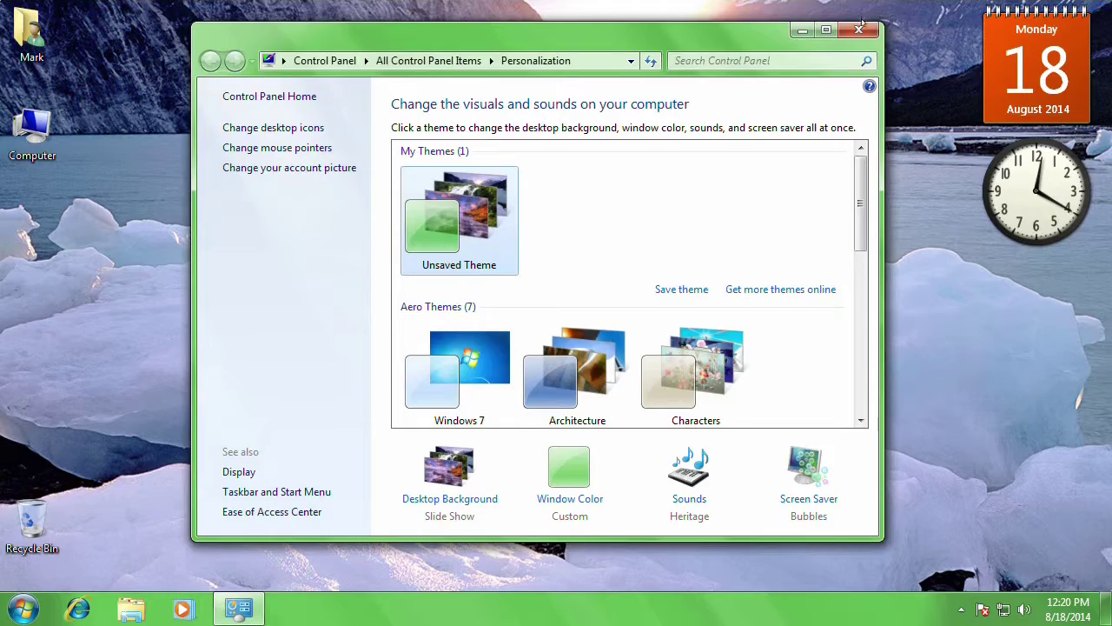
pyautogui.click(859, 29)
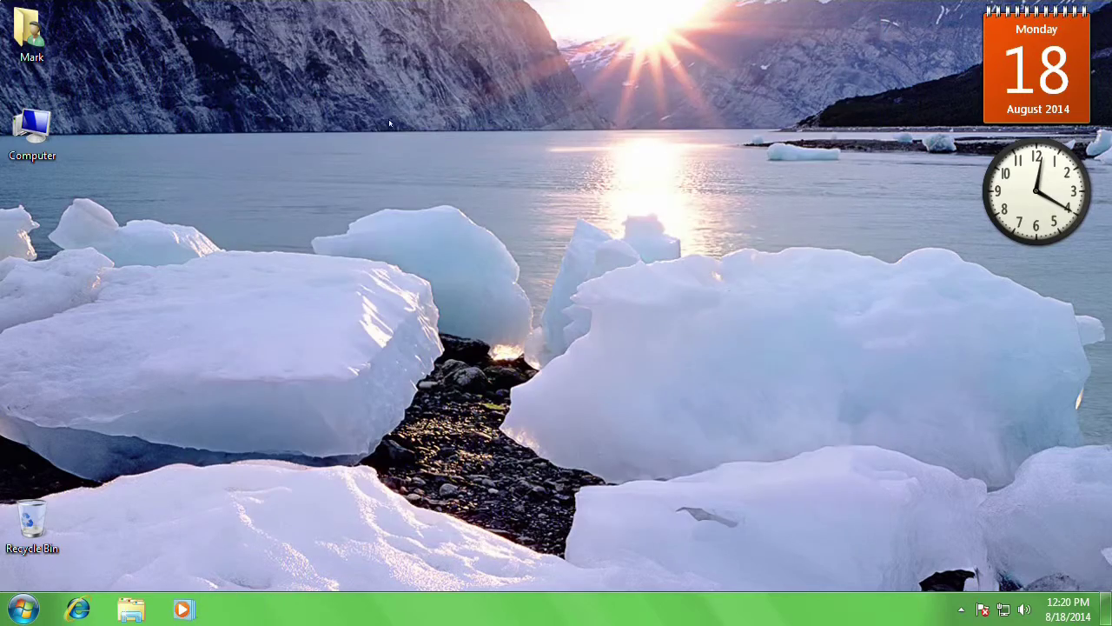
# - View the user's personal folder and Computer from their desktop icons, closing each window
pyautogui.doubleClick(26, 35)
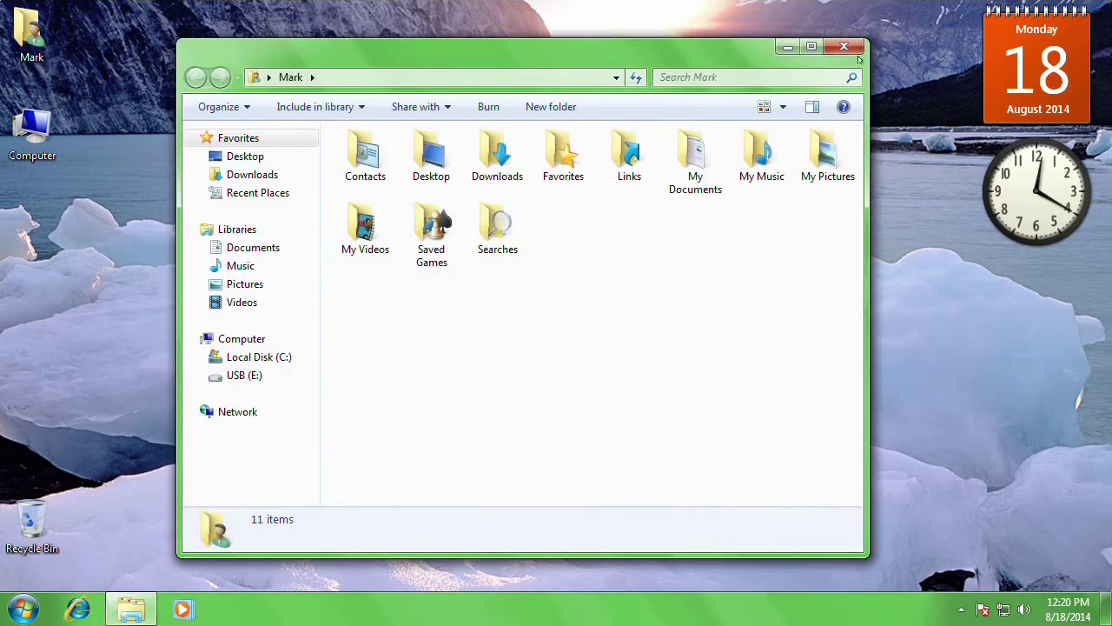
pyautogui.click(856, 47)
pyautogui.doubleClick(32, 132)
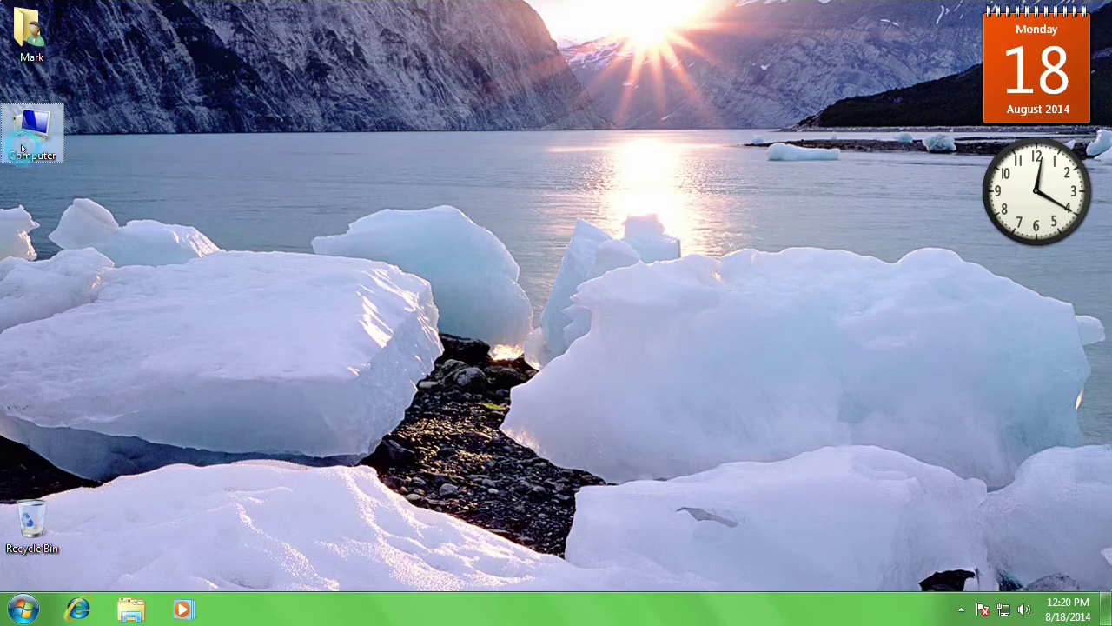
pyautogui.click(845, 47)
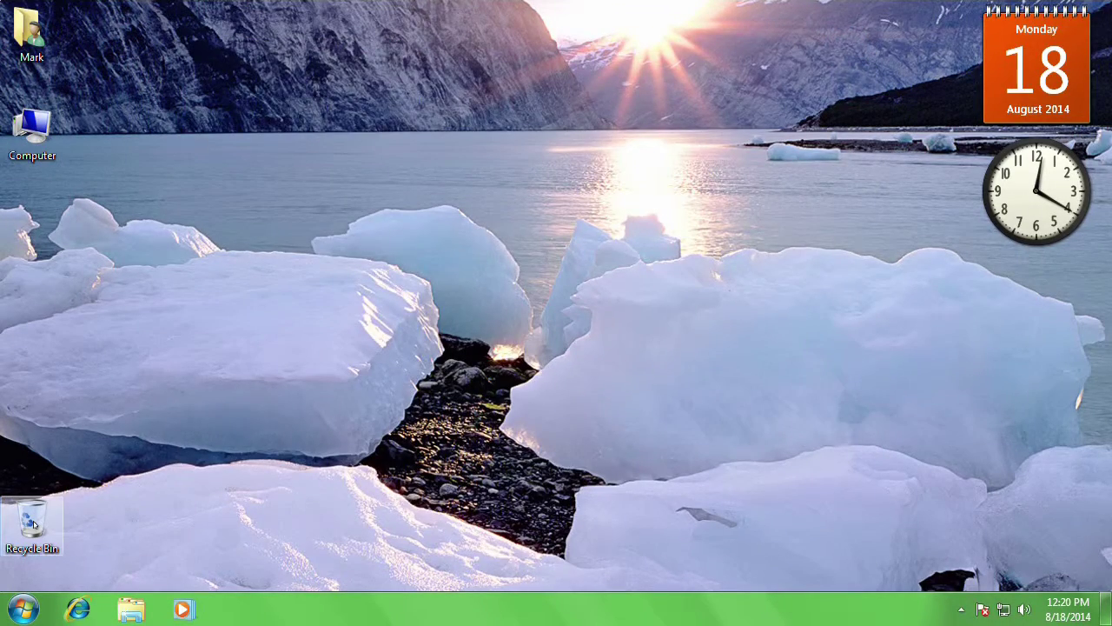
# - Rearrange the desktop icons in one column with Computer first, the user's folder second and the Recycle Bin third
pyautogui.moveTo(35, 130); pyautogui.dragTo(295, 131)
pyautogui.moveTo(33, 37); pyautogui.dragTo(39, 160)
pyautogui.moveTo(293, 131); pyautogui.dragTo(54, 58)
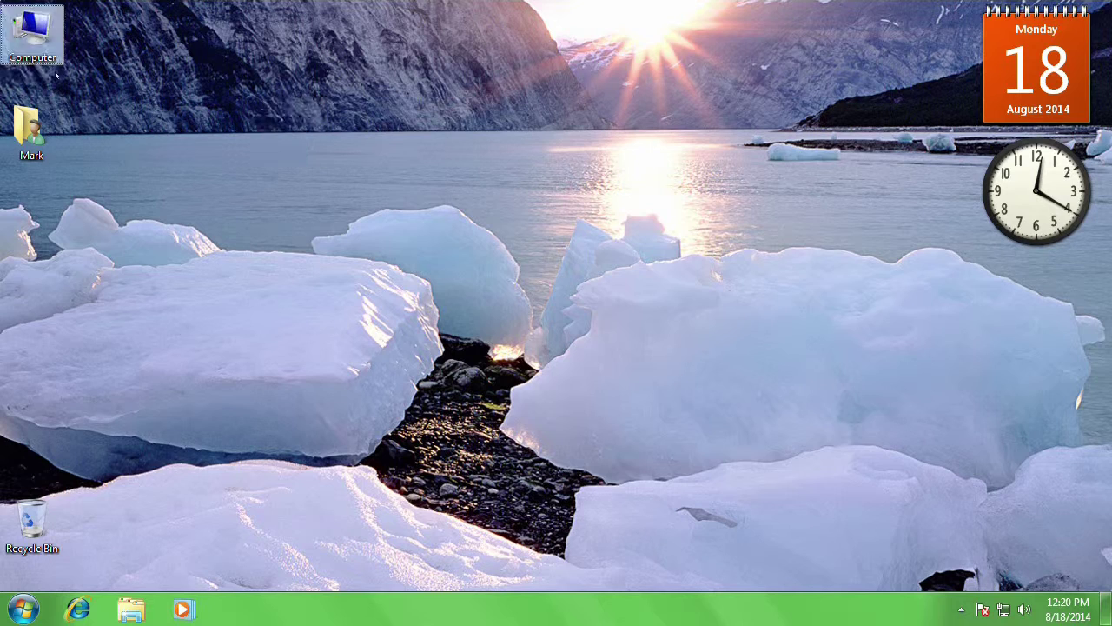
pyautogui.moveTo(33, 521); pyautogui.dragTo(39, 224)
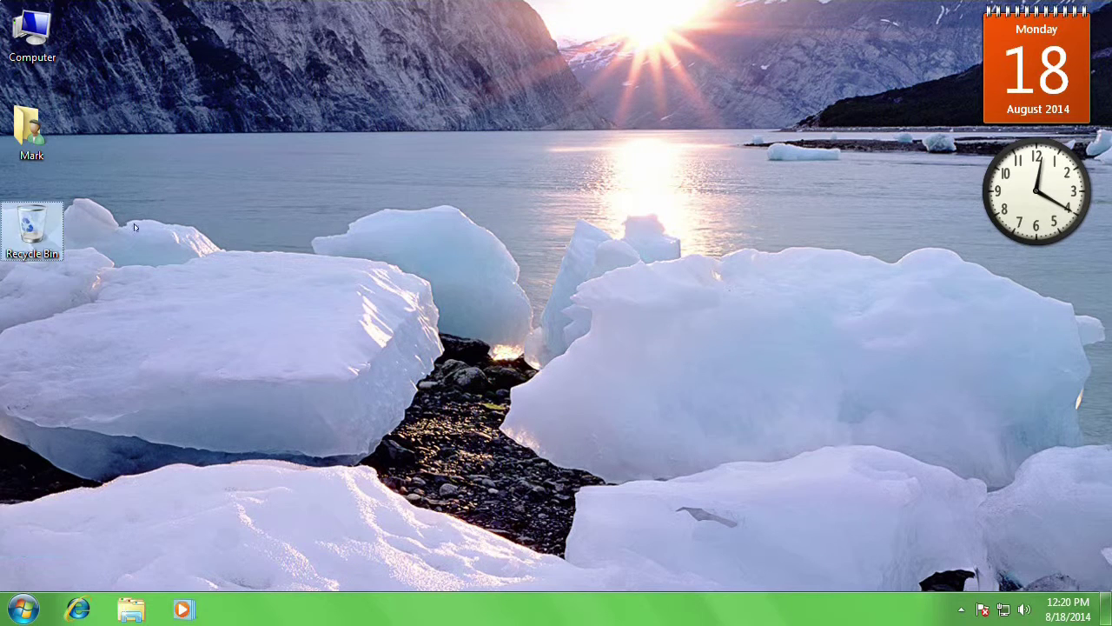
pyautogui.click(336, 233)
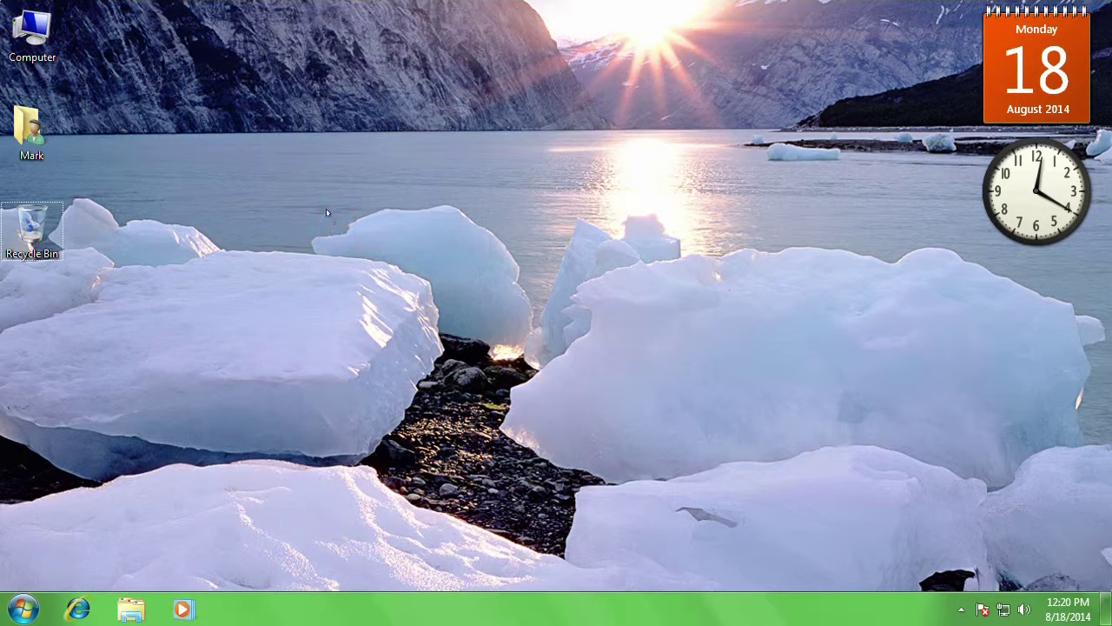
# - Turn on Auto arrange icons for the desktop and test it by trying to move the Computer and Recycle Bin icons elsewhere
pyautogui.rightClick(305, 153)
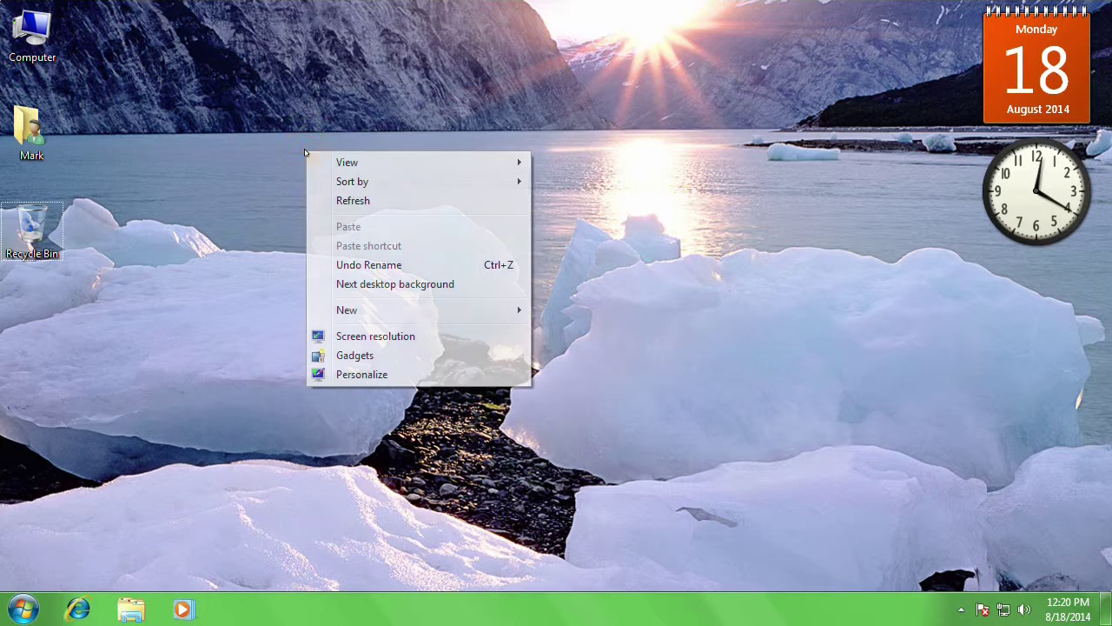
pyautogui.moveTo(355, 155)
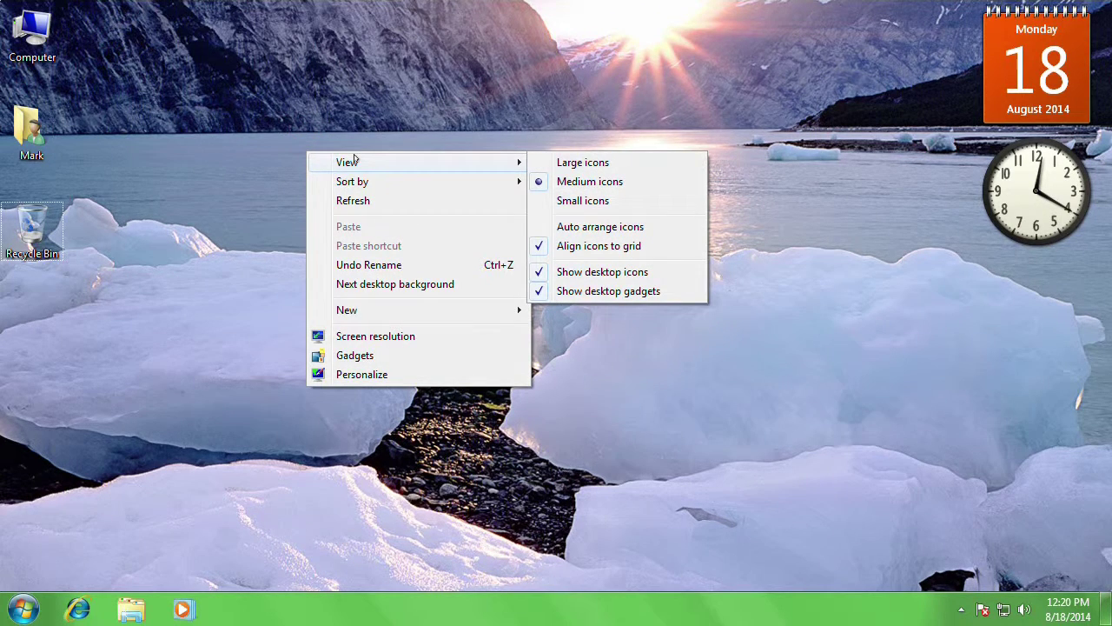
pyautogui.click(611, 227)
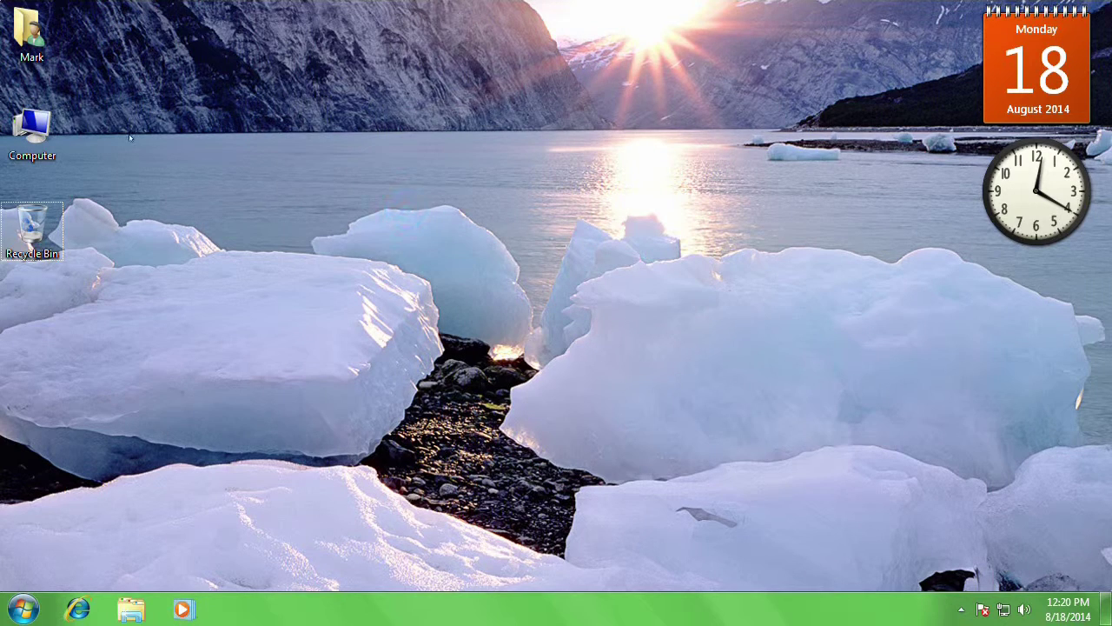
pyautogui.moveTo(41, 126); pyautogui.dragTo(149, 158)
pyautogui.moveTo(47, 235); pyautogui.dragTo(139, 317)
pyautogui.moveTo(43, 236); pyautogui.dragTo(36, 540)
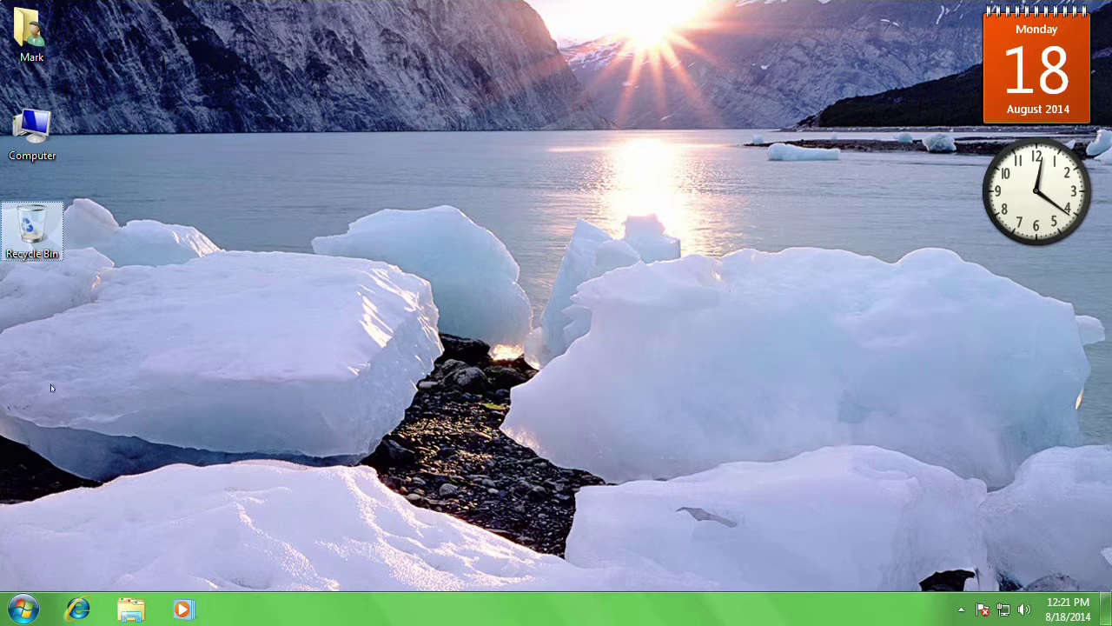
pyautogui.moveTo(45, 128); pyautogui.dragTo(221, 229)
# - Turn off both Auto arrange icons and Align icons to grid for the desktop
pyautogui.rightClick(240, 193)
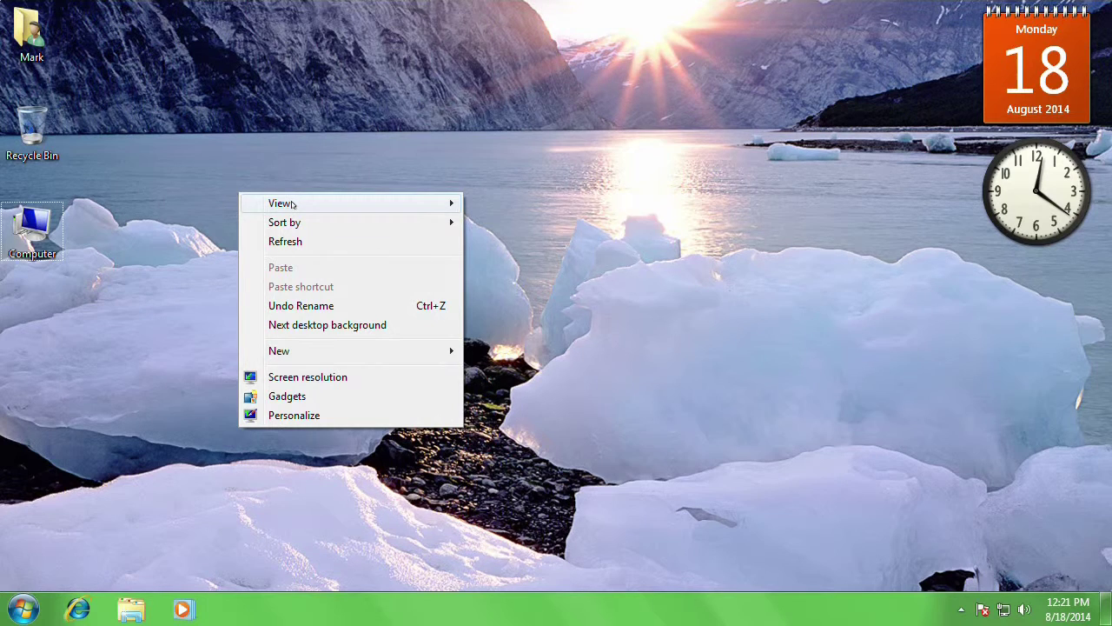
pyautogui.moveTo(294, 204)
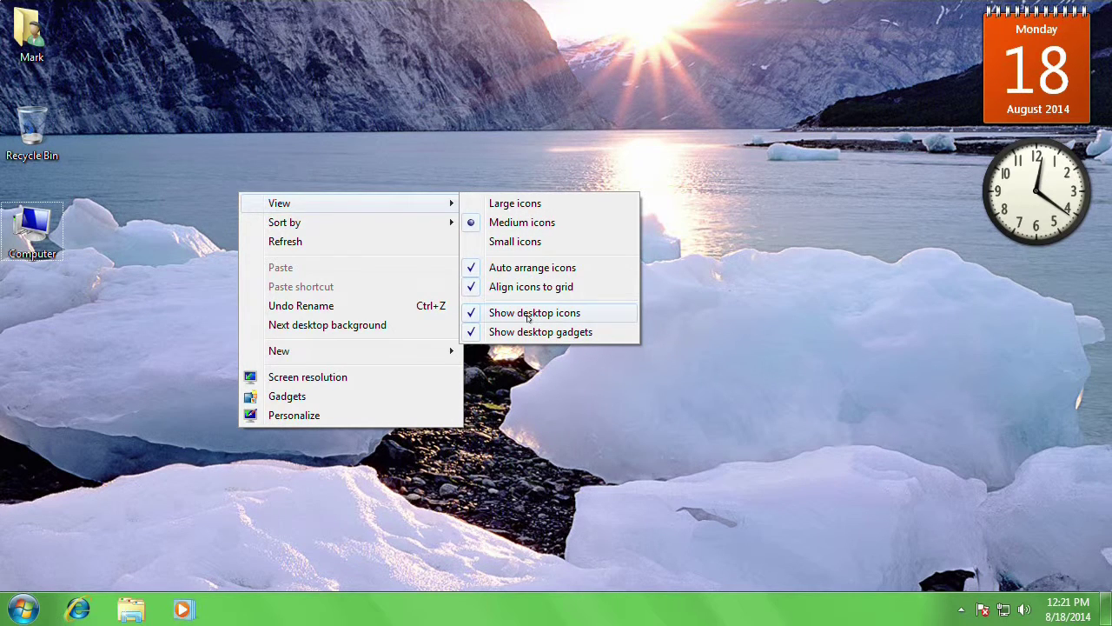
pyautogui.click(538, 269)
pyautogui.rightClick(502, 265)
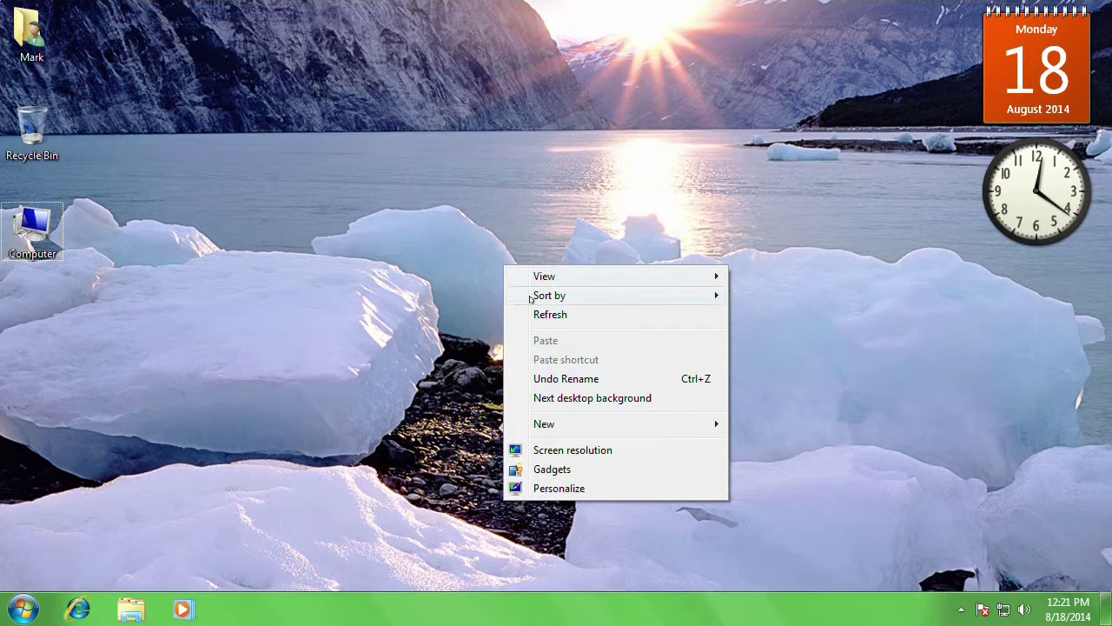
pyautogui.moveTo(553, 278)
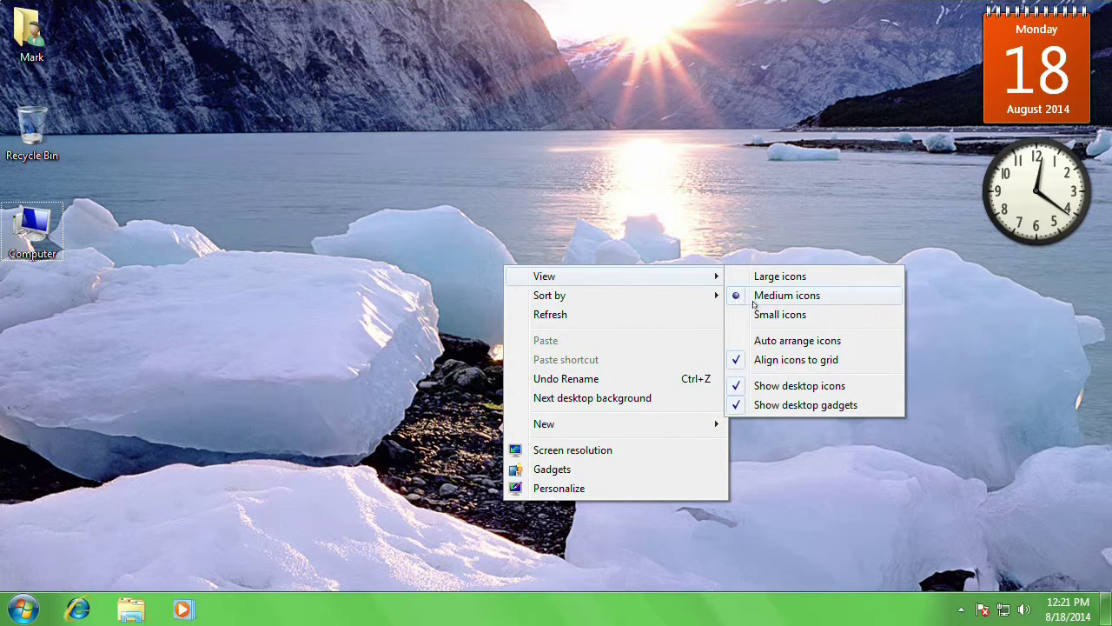
pyautogui.click(761, 361)
# - Place the Computer, user's folder and Recycle Bin icons close together at free, off-grid positions near the desktop's upper-left corner
pyautogui.moveTo(38, 232); pyautogui.dragTo(60, 215)
pyautogui.moveTo(32, 49); pyautogui.dragTo(57, 76)
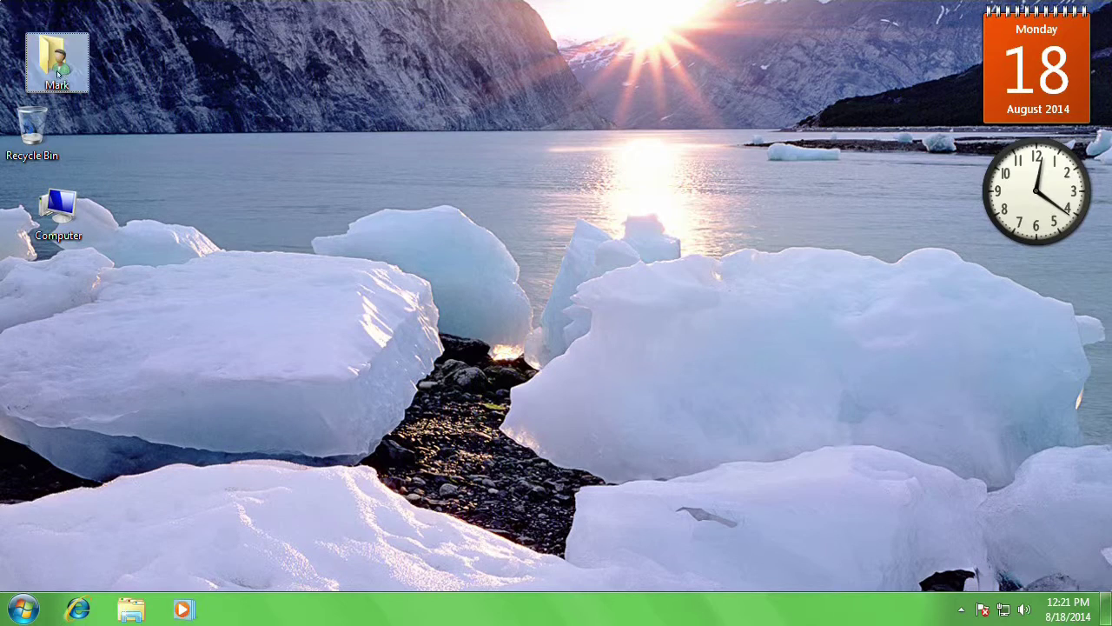
pyautogui.moveTo(32, 129); pyautogui.dragTo(108, 117)
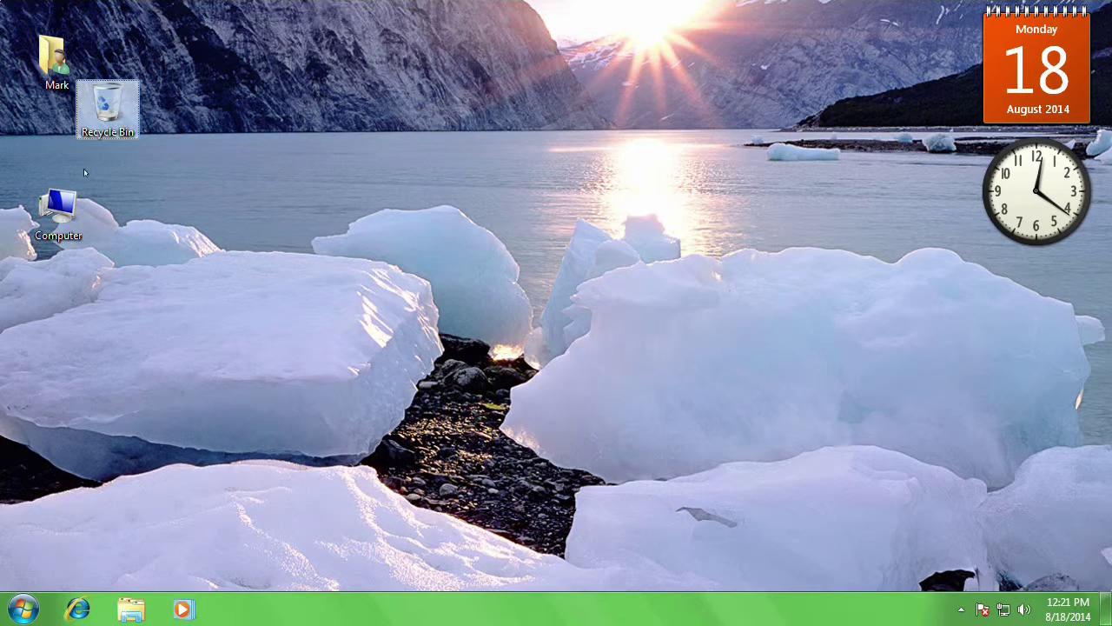
pyautogui.moveTo(58, 209); pyautogui.dragTo(57, 148)
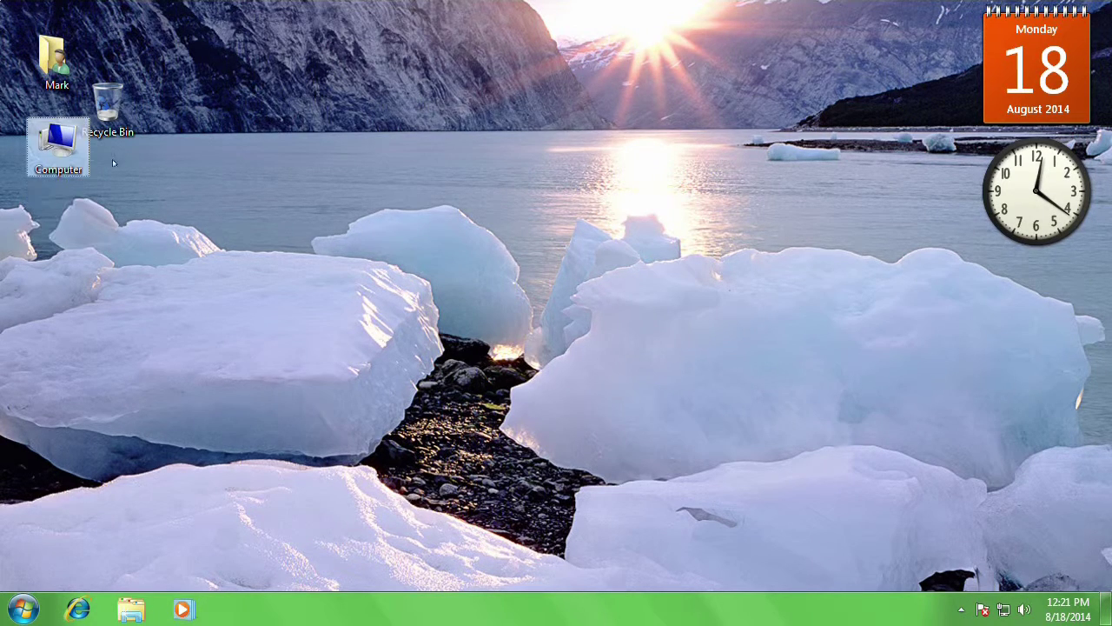
# - Turn Align icons to grid back on for the desktop
pyautogui.rightClick(233, 130)
pyautogui.moveTo(296, 141)
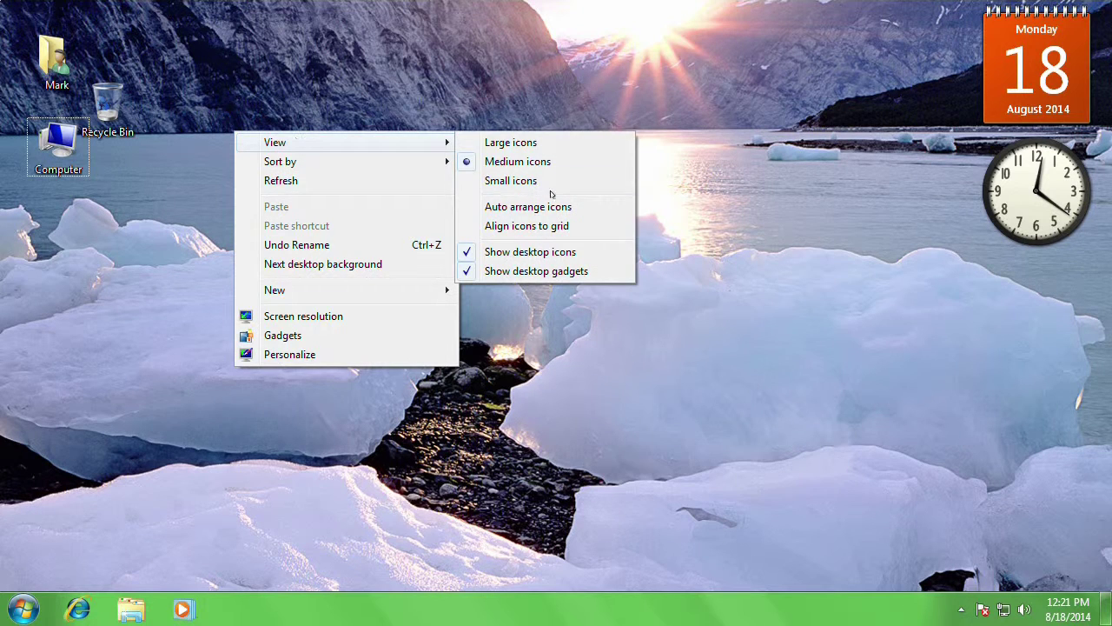
pyautogui.click(530, 226)
# - Arrange the first icon column with Computer at the top, the user's folder below it and the Recycle Bin just above the taskbar
pyautogui.moveTo(98, 131); pyautogui.dragTo(34, 534)
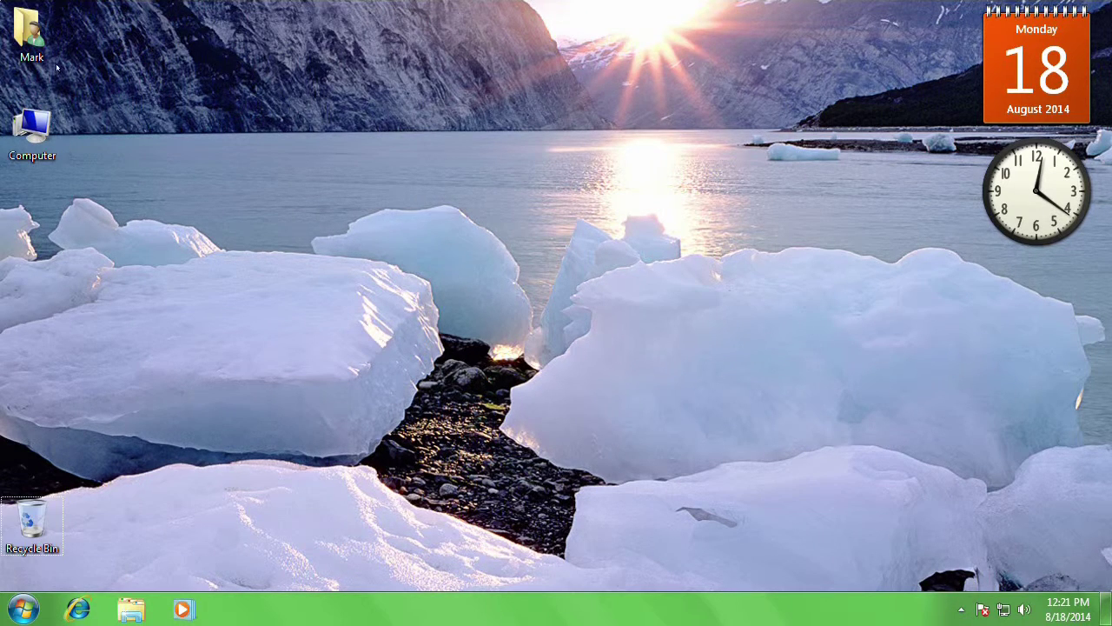
pyautogui.moveTo(49, 57); pyautogui.dragTo(94, 161)
pyautogui.click(34, 130)
pyautogui.moveTo(46, 104); pyautogui.dragTo(49, 16)
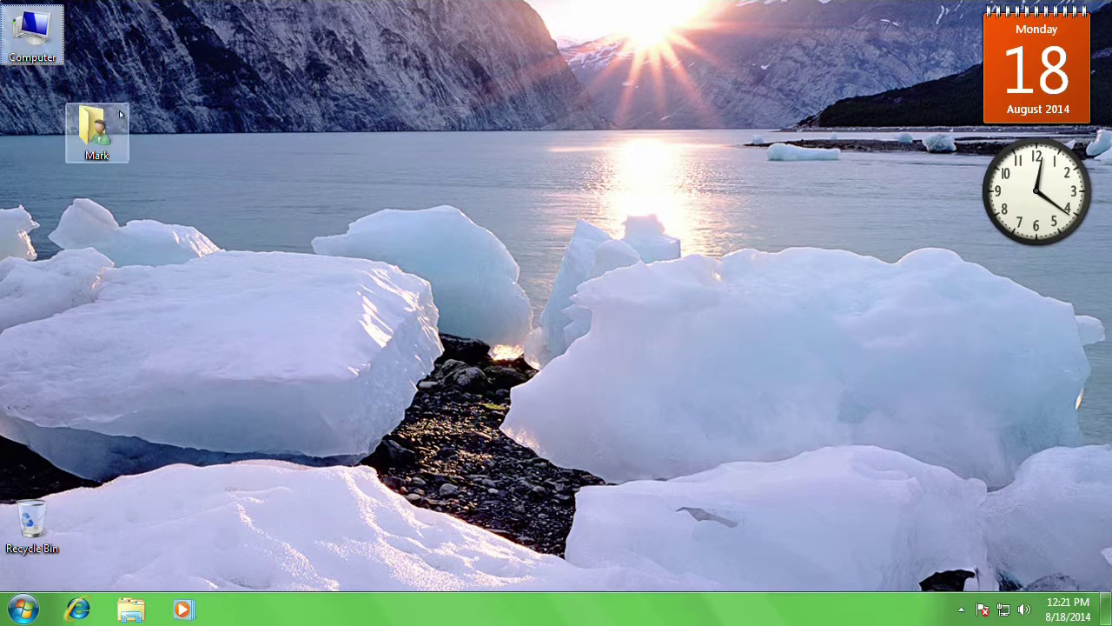
pyautogui.moveTo(100, 127); pyautogui.dragTo(44, 120)
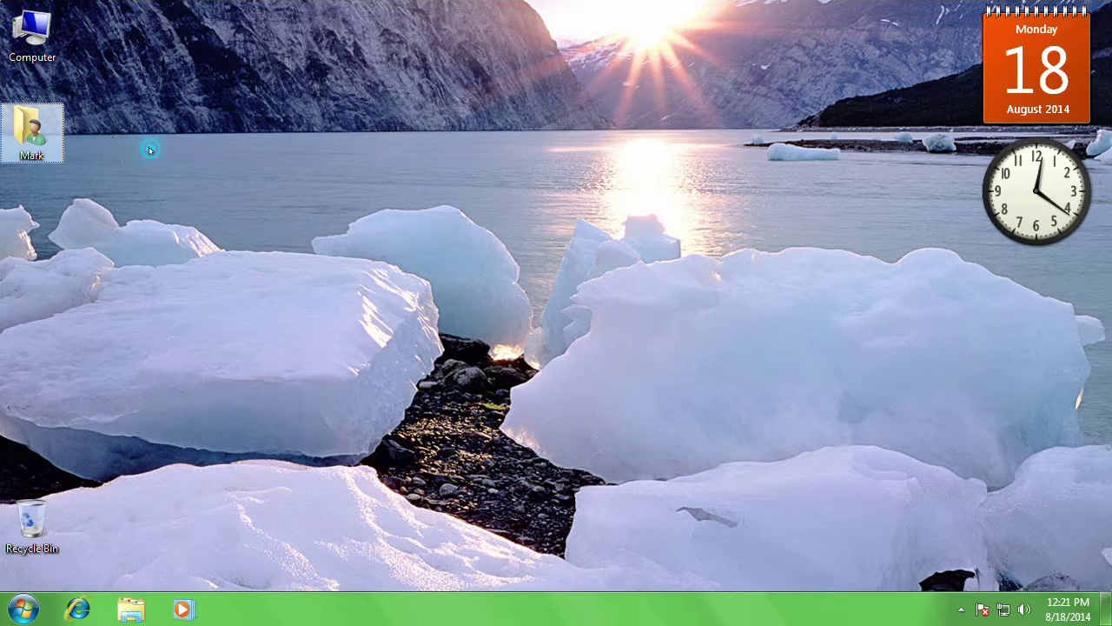
# - Hide all desktop icons and desktop gadgets
pyautogui.rightClick(166, 132)
pyautogui.moveTo(211, 142)
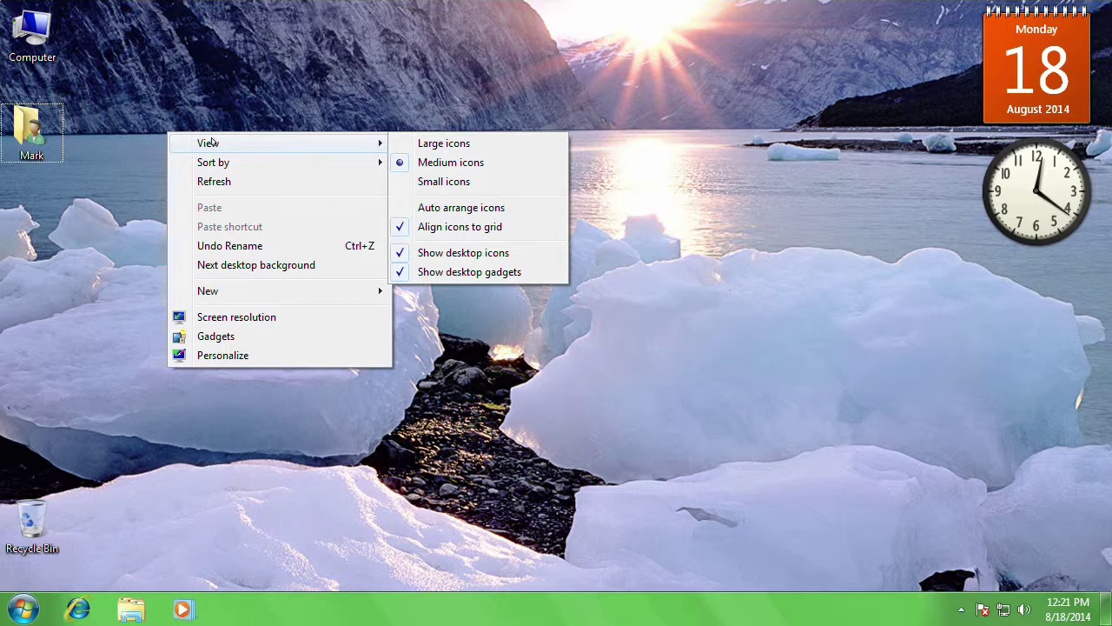
pyautogui.click(455, 252)
pyautogui.rightClick(258, 120)
pyautogui.moveTo(337, 135)
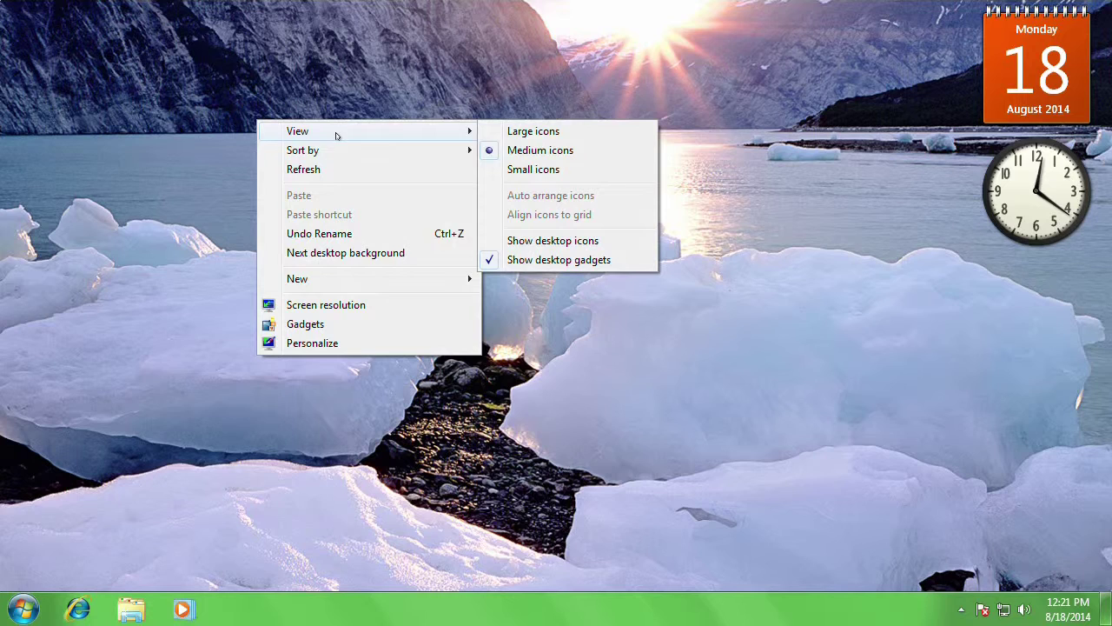
pyautogui.click(542, 260)
# - Show the desktop icons and desktop gadgets again
pyautogui.rightClick(179, 108)
pyautogui.moveTo(241, 123)
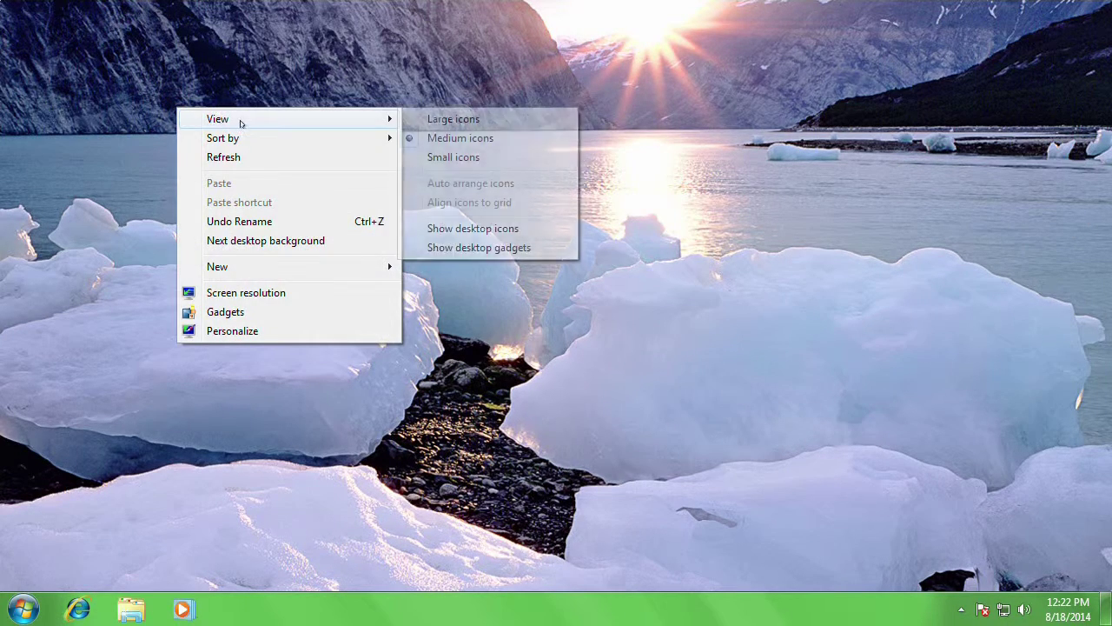
pyautogui.click(462, 228)
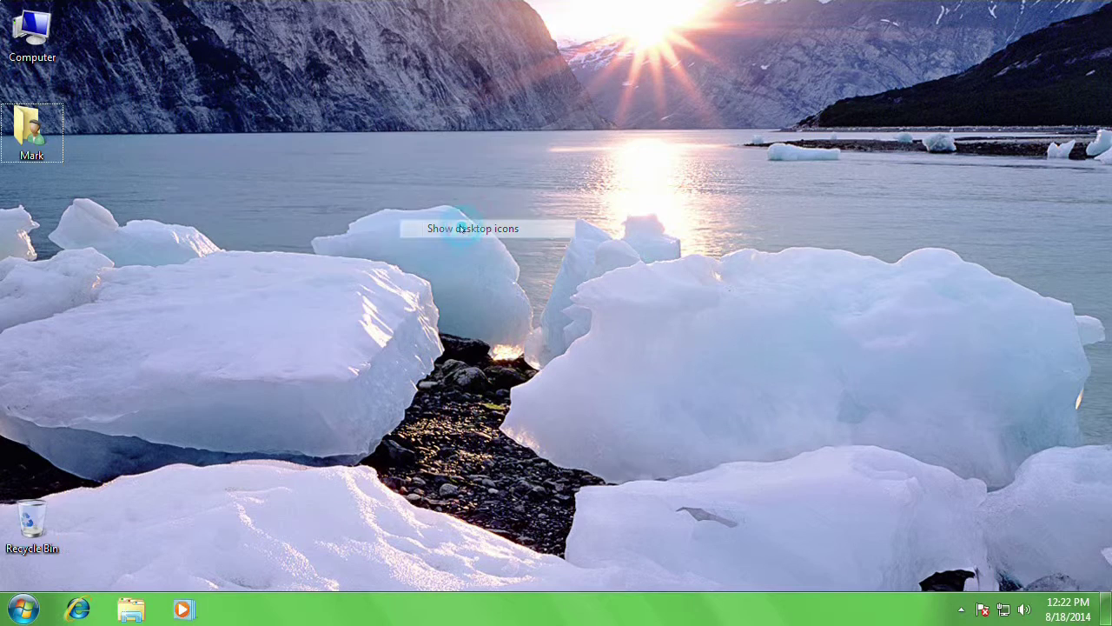
pyautogui.rightClick(223, 116)
pyautogui.moveTo(286, 129)
pyautogui.click(482, 258)
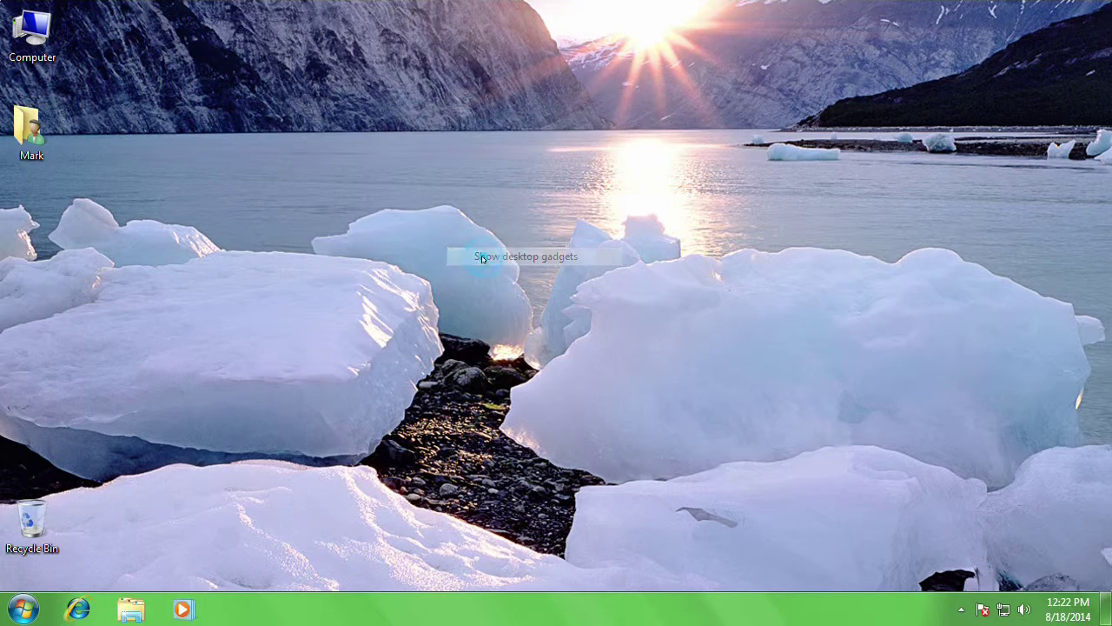